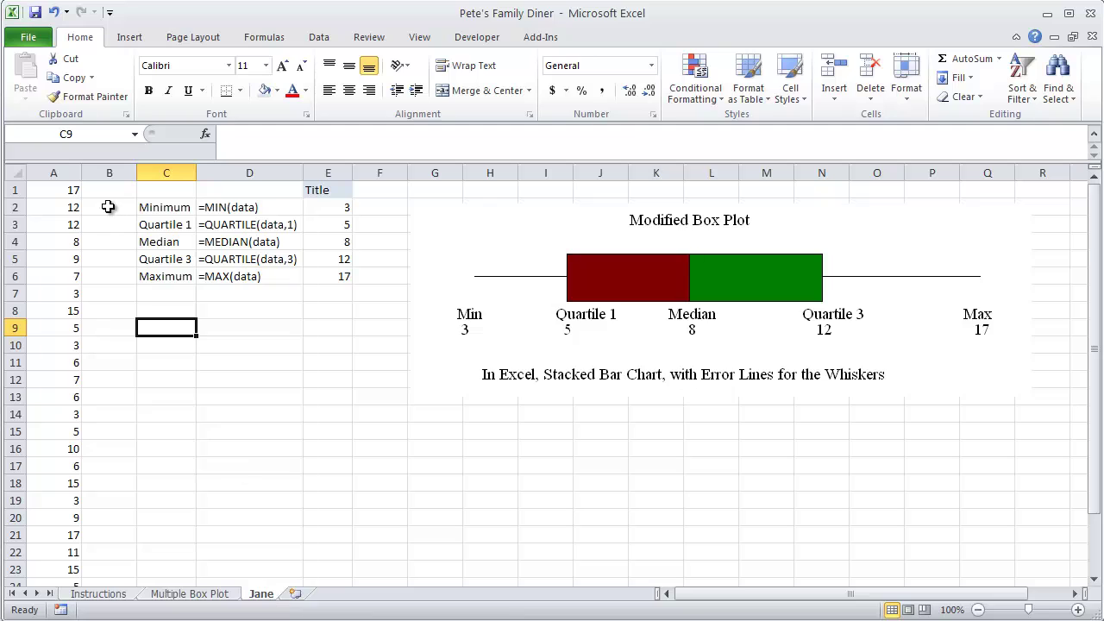
Examine the data in column A, the five summary labels in column C, and their formulas and results in columns D and E.
{"action": "left_click", "coordinate": [62, 173]}
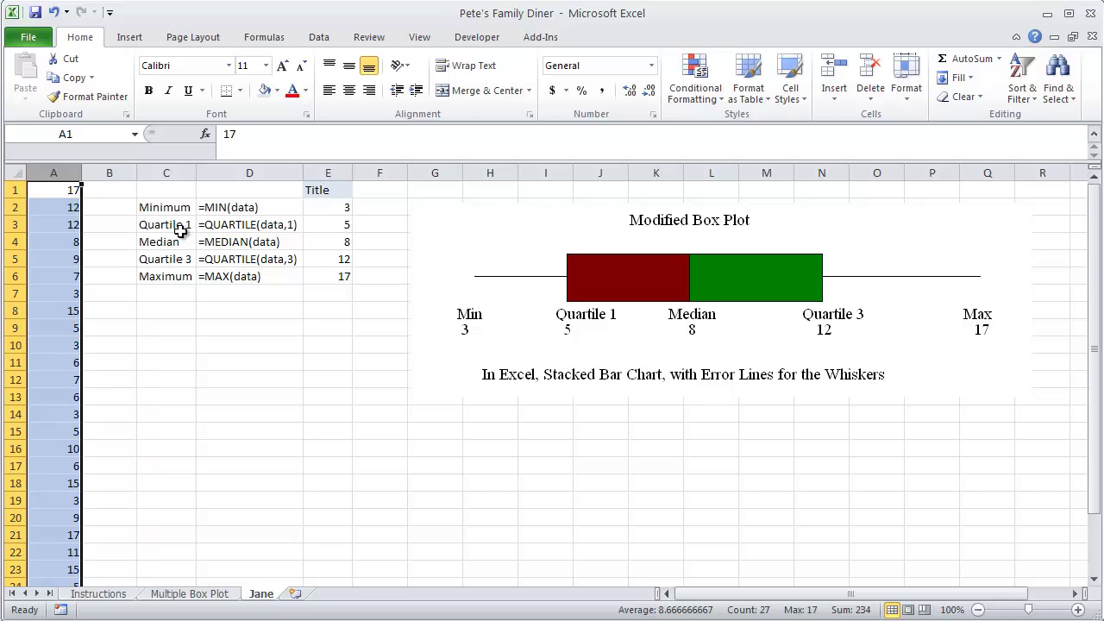
{"action": "left_click_drag", "start_coordinate": [167, 209], "coordinate": [171, 276]}
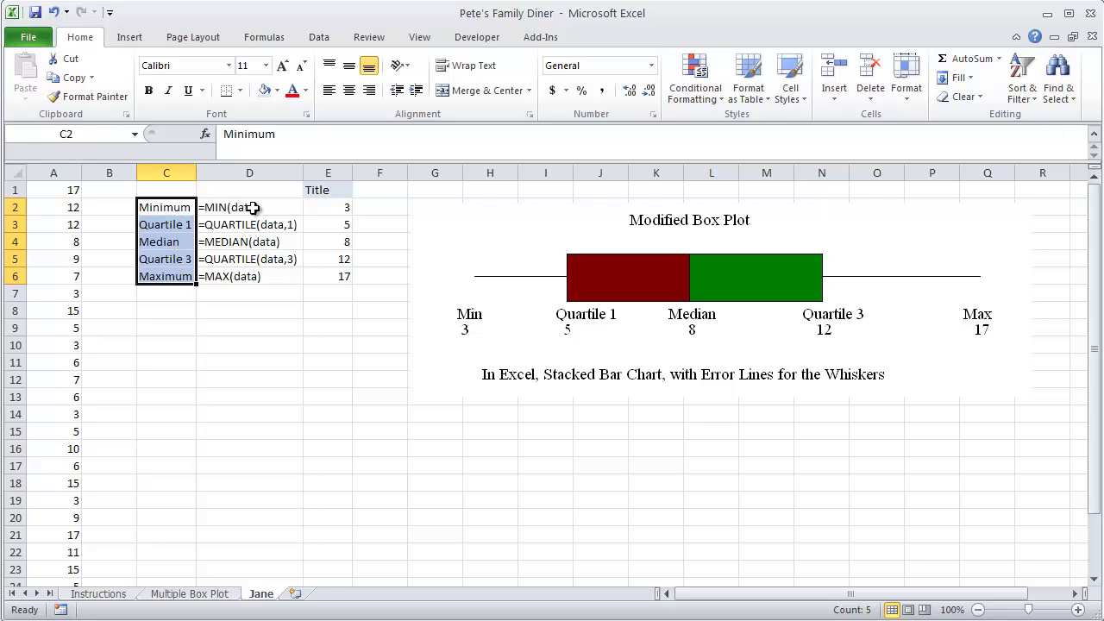
{"action": "left_click_drag", "start_coordinate": [254, 211], "coordinate": [253, 276]}
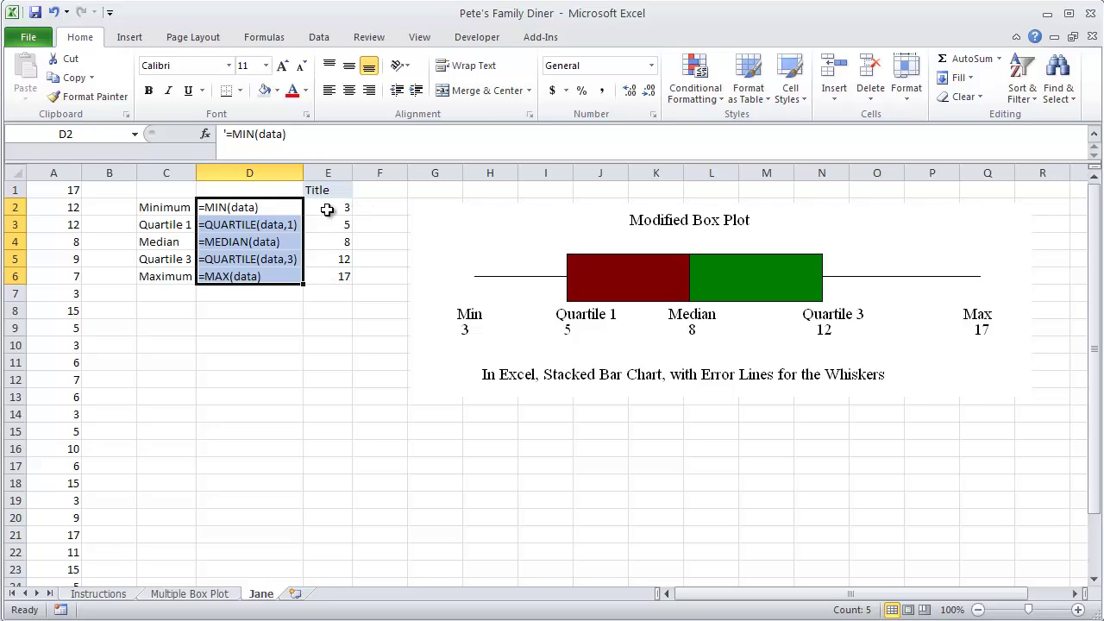
{"action": "left_click_drag", "start_coordinate": [327, 210], "coordinate": [323, 276]}
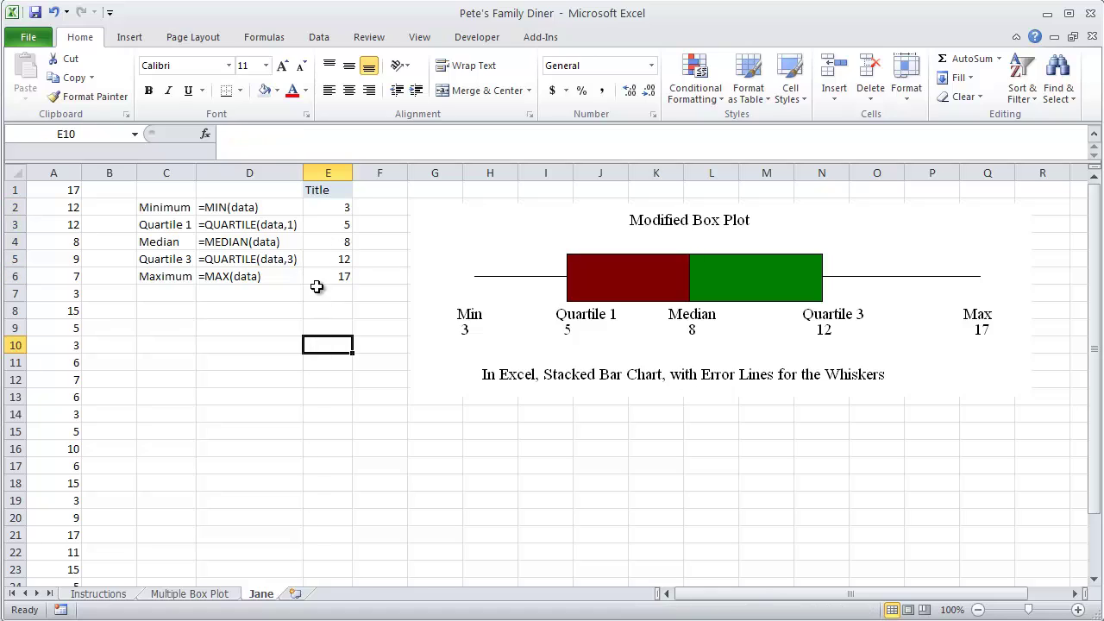
{"action": "left_click", "coordinate": [317, 226]}
{"action": "left_click", "coordinate": [321, 243]}
{"action": "left_click", "coordinate": [320, 260]}
{"action": "left_click", "coordinate": [324, 276]}
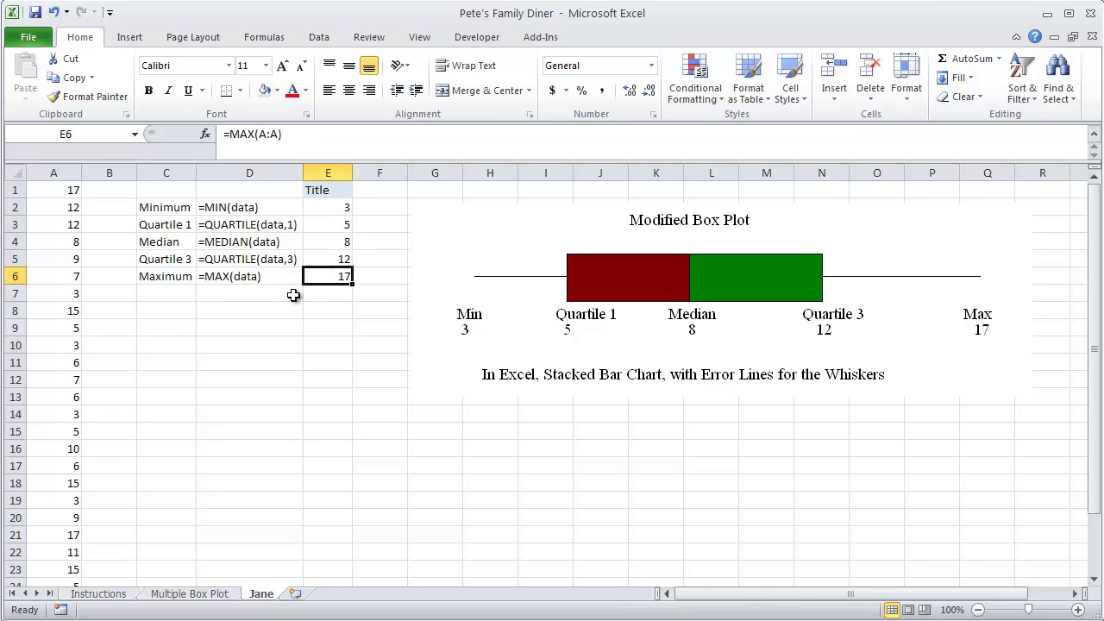
{"action": "left_click", "coordinate": [347, 311]}
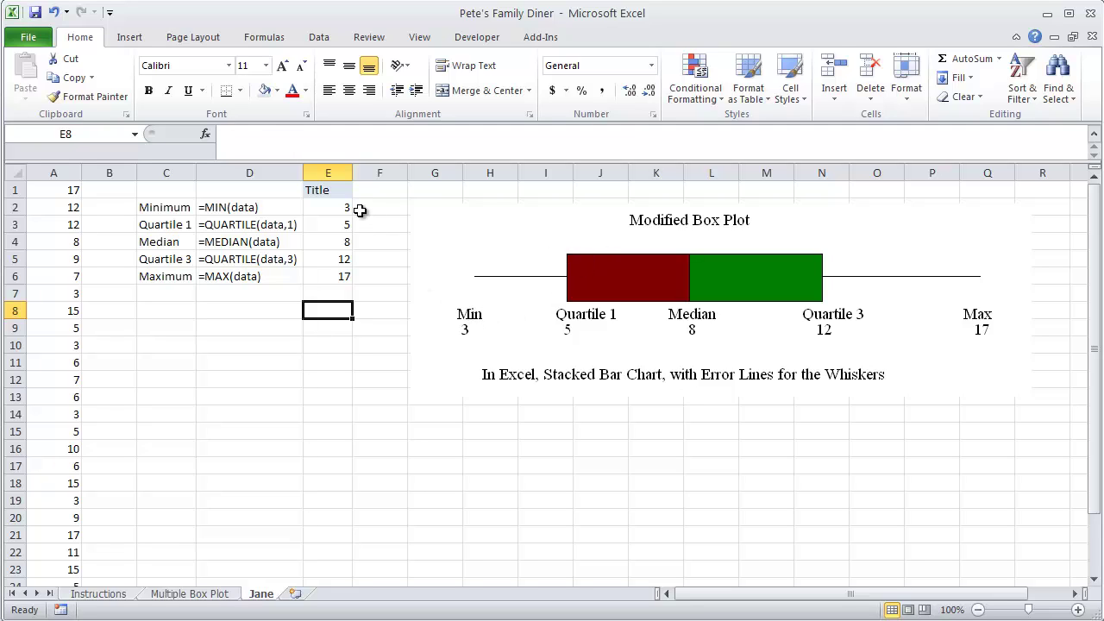
{"action": "left_click", "coordinate": [331, 207]}
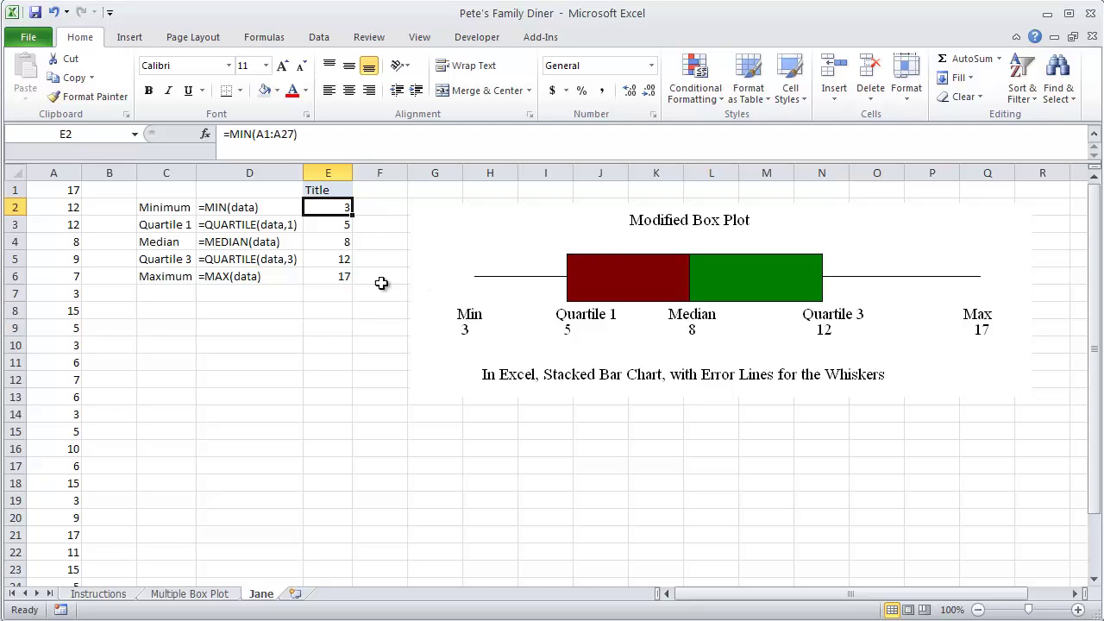
{"action": "left_click", "coordinate": [337, 276]}
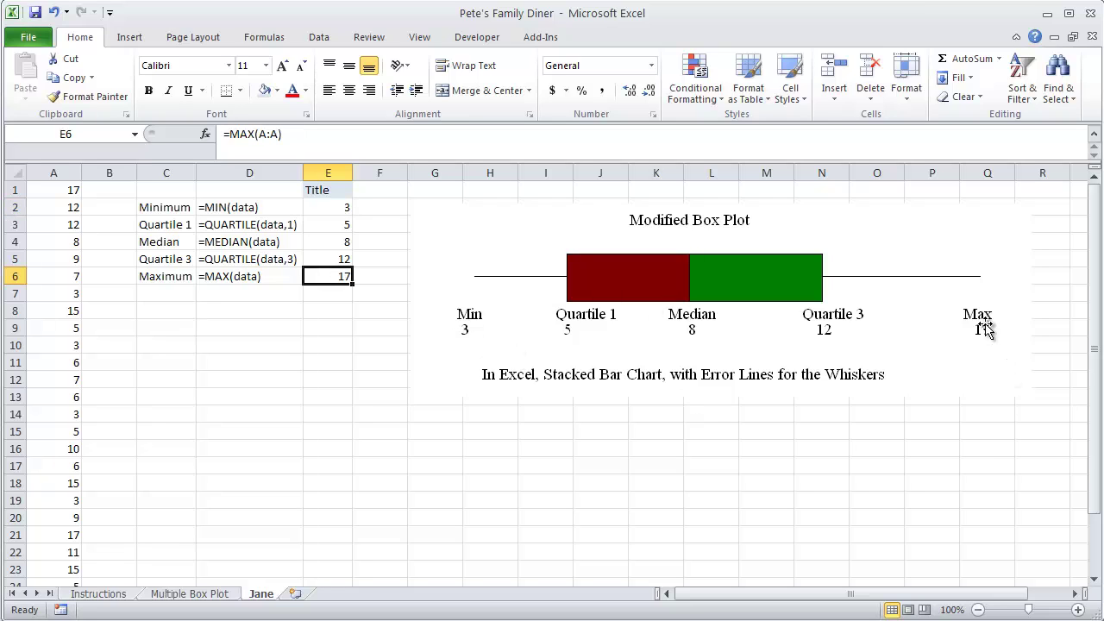
{"action": "left_click_drag", "start_coordinate": [340, 226], "coordinate": [340, 255]}
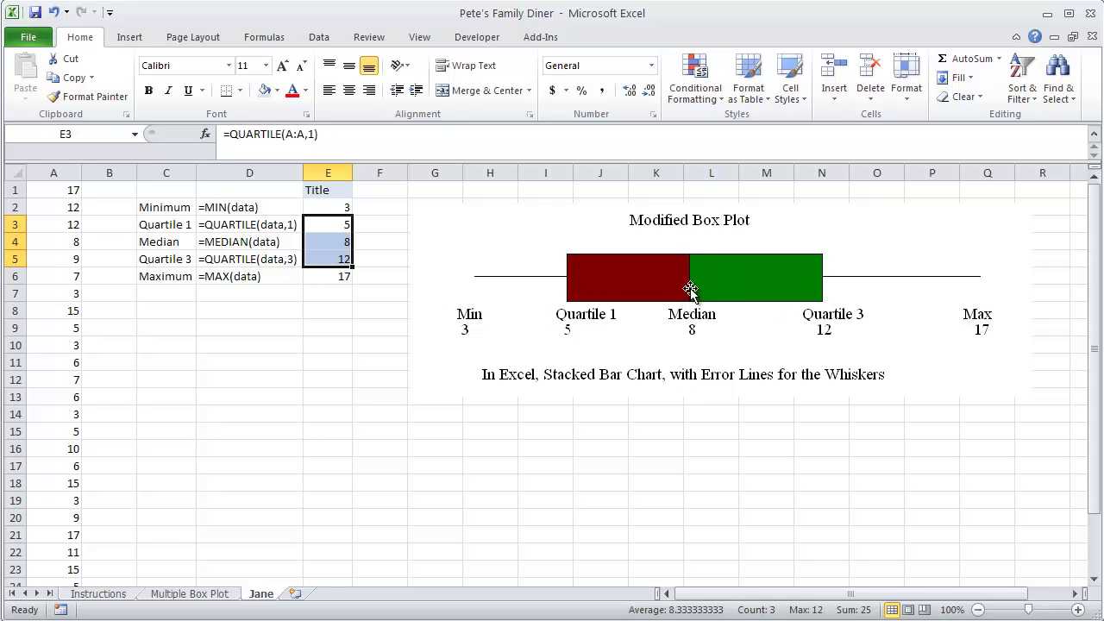
{"action": "left_click", "coordinate": [345, 245]}
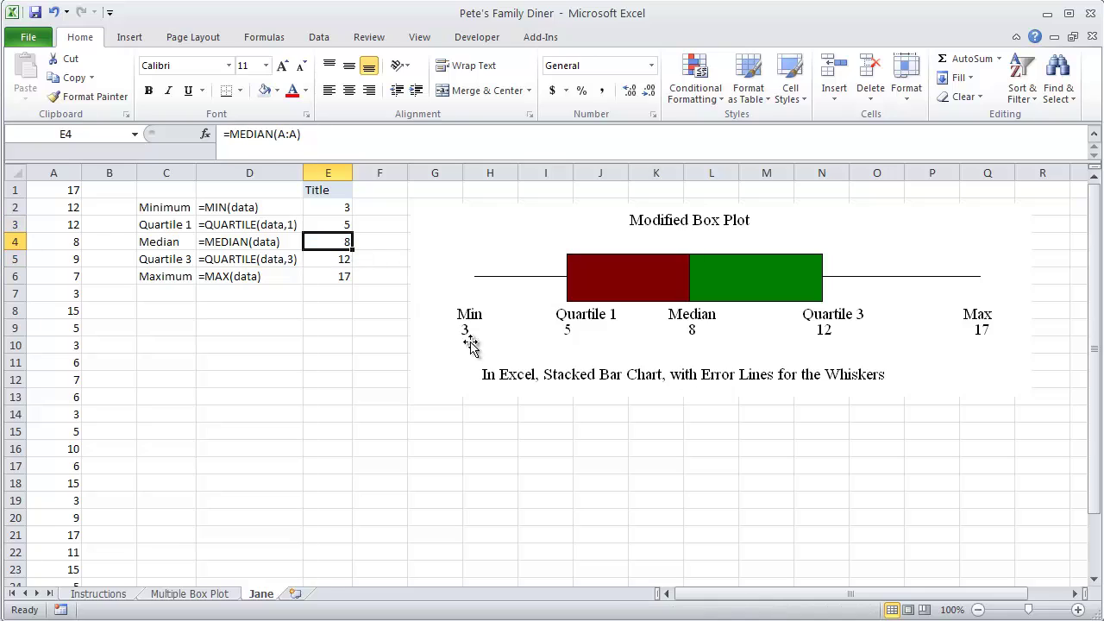
Enter the heading "Boxes - Stacked Bar Chart" in cell C10.
{"action": "left_click", "coordinate": [226, 343]}
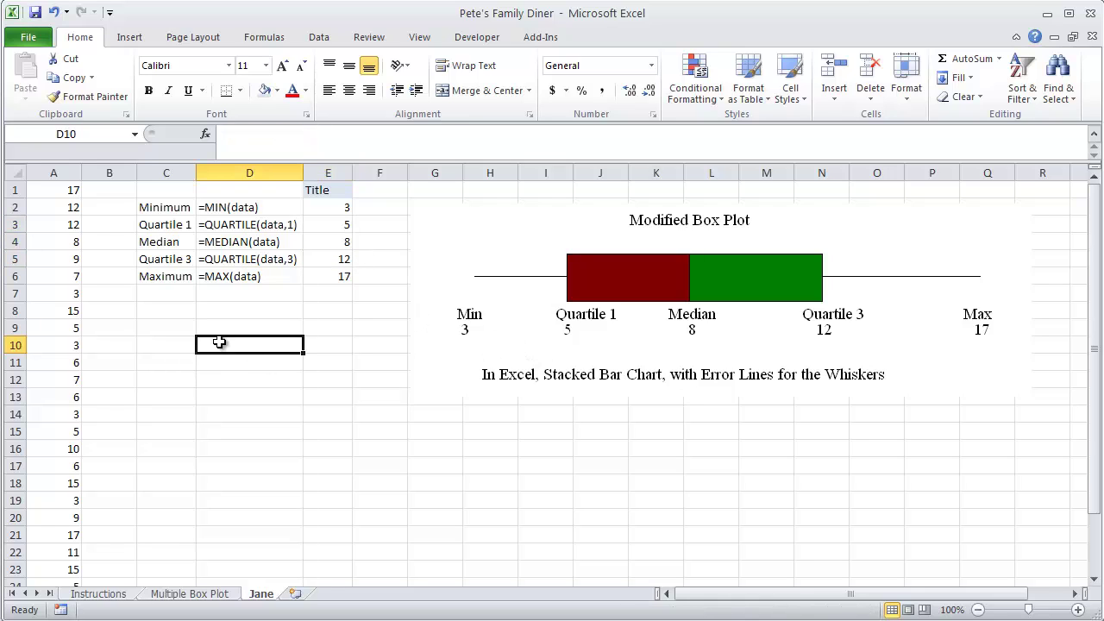
{"action": "left_click", "coordinate": [173, 339]}
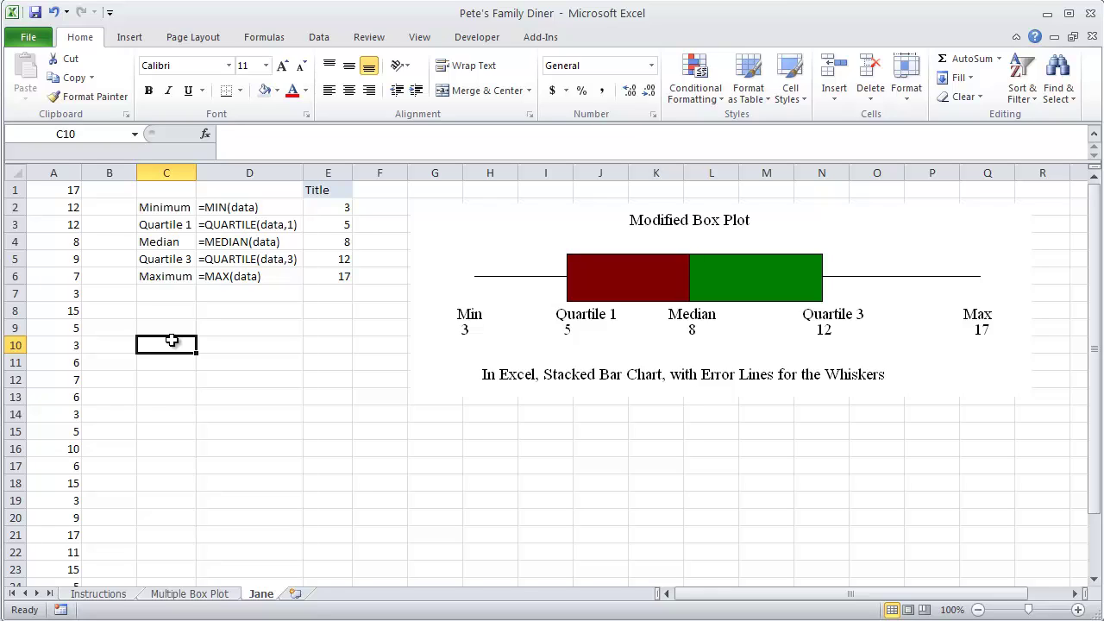
{"action": "type", "text": "Boxes - Sta"}
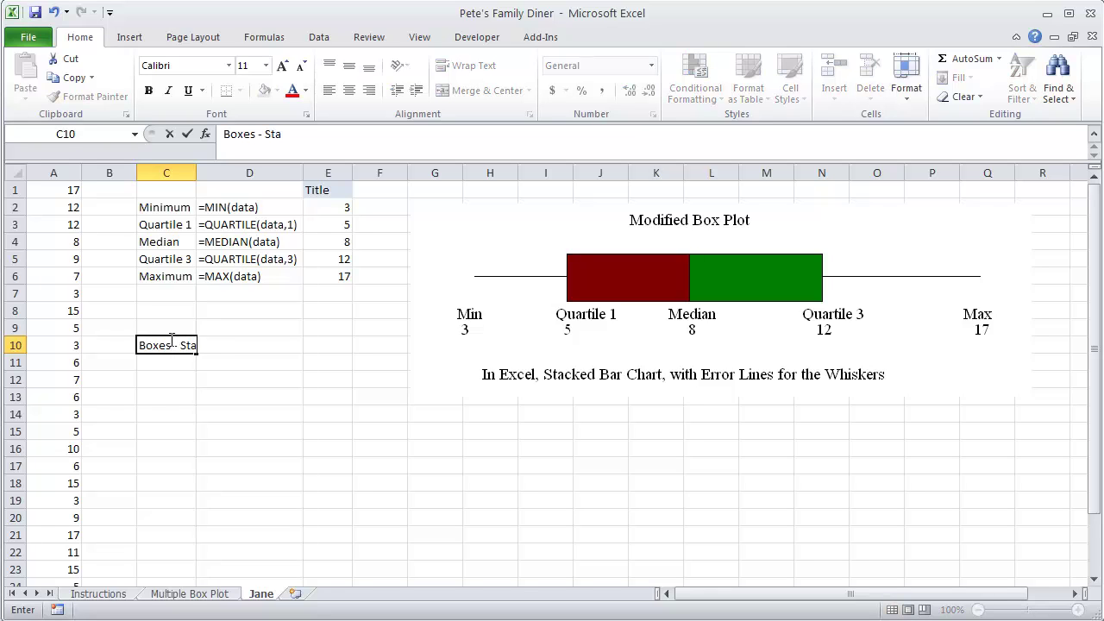
{"action": "type", "text": "cked Bar Char"}
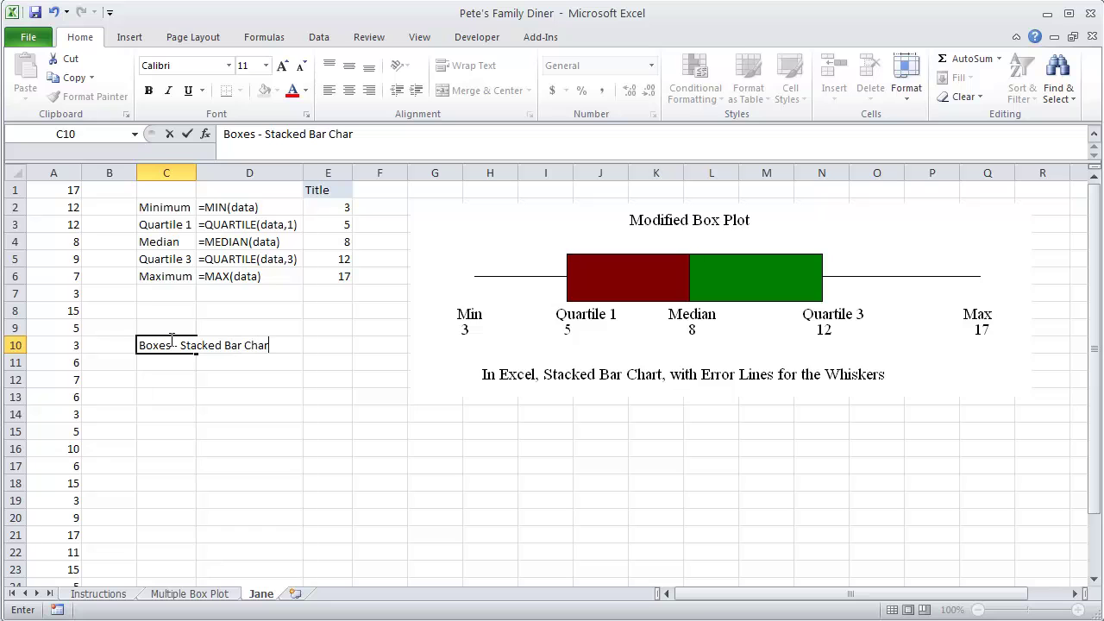
{"action": "type", "text": "t"}
{"action": "key", "text": "Return"}
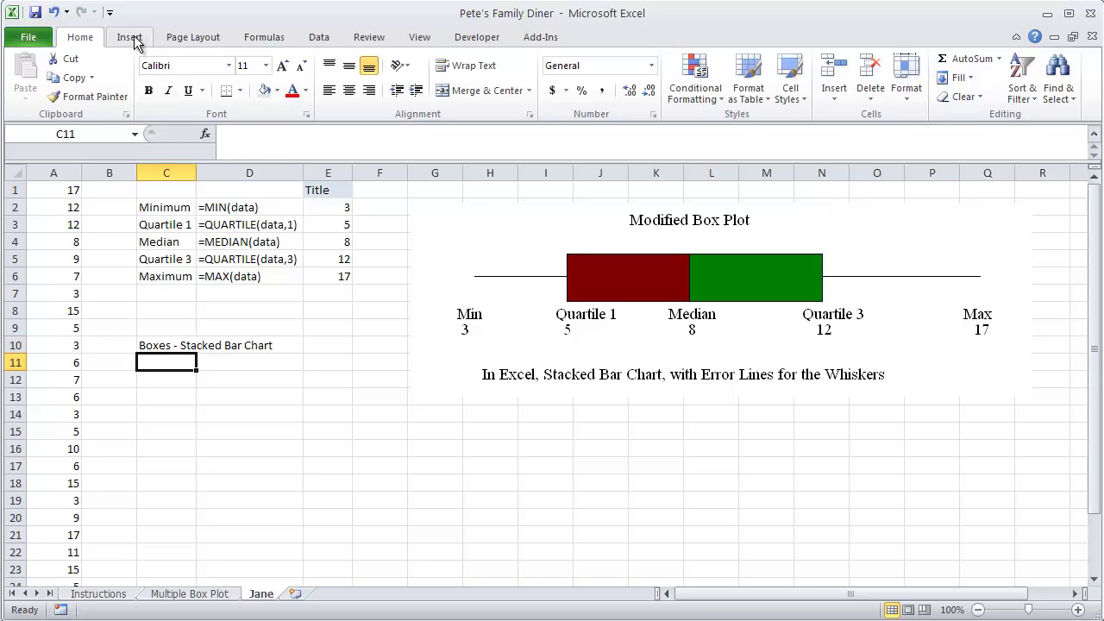
Draw three end-to-end double-headed arrows above the box plot, about 1.89", 1.47" and 1.64" long, from the picture's edge to Quartile 1, median and Quartile 3.
{"action": "left_click", "coordinate": [131, 38]}
{"action": "left_click", "coordinate": [189, 82]}
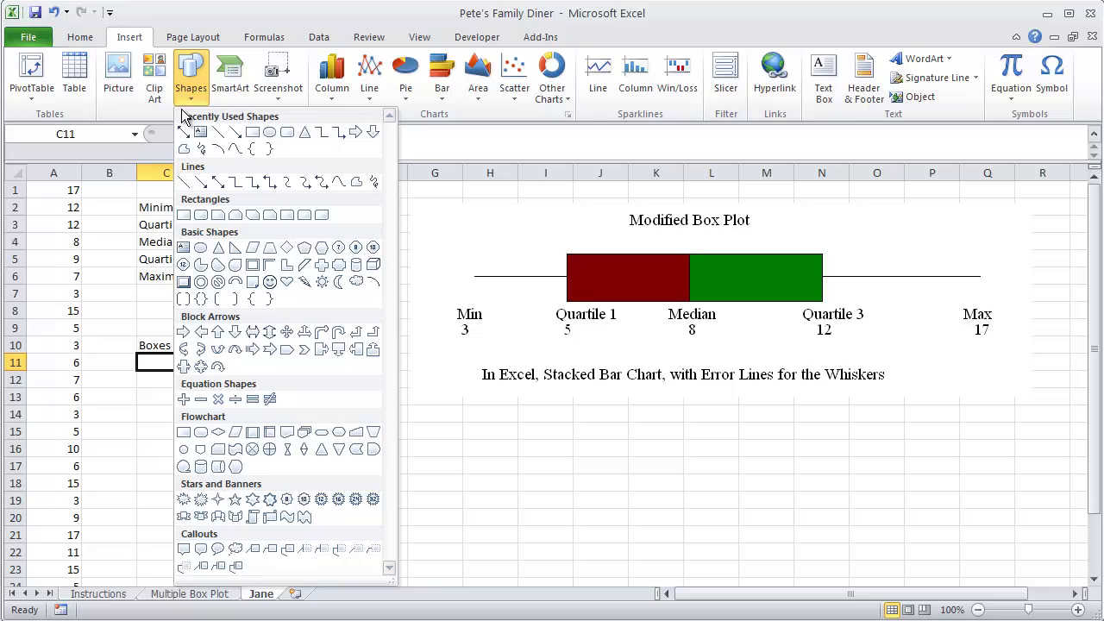
{"action": "left_click", "coordinate": [183, 132]}
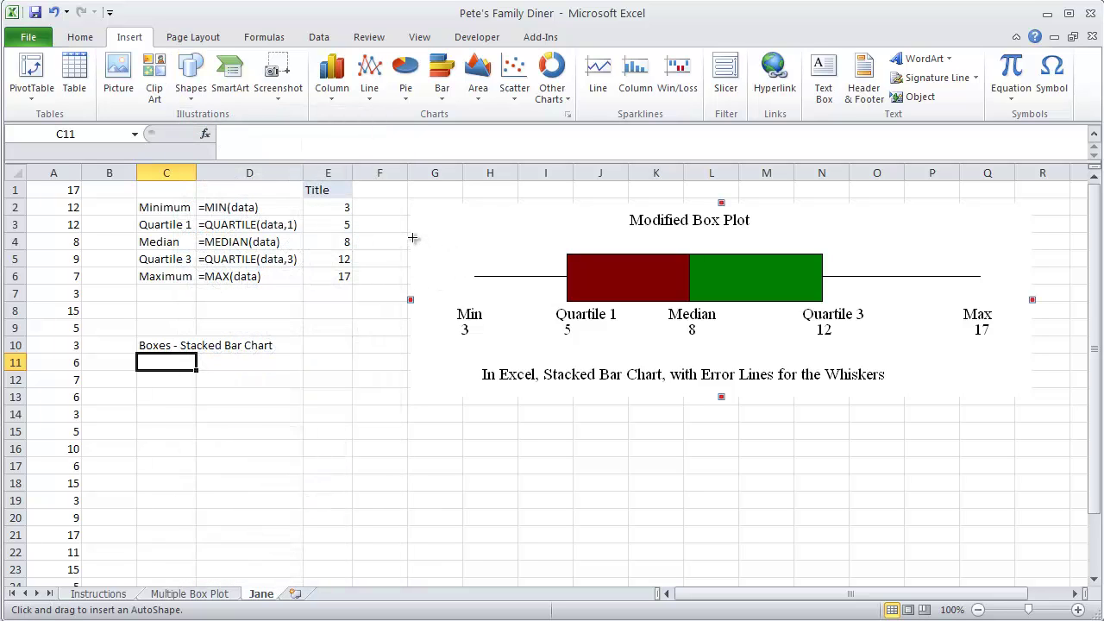
{"action": "left_click_drag", "start_coordinate": [415, 238], "coordinate": [564, 238]}
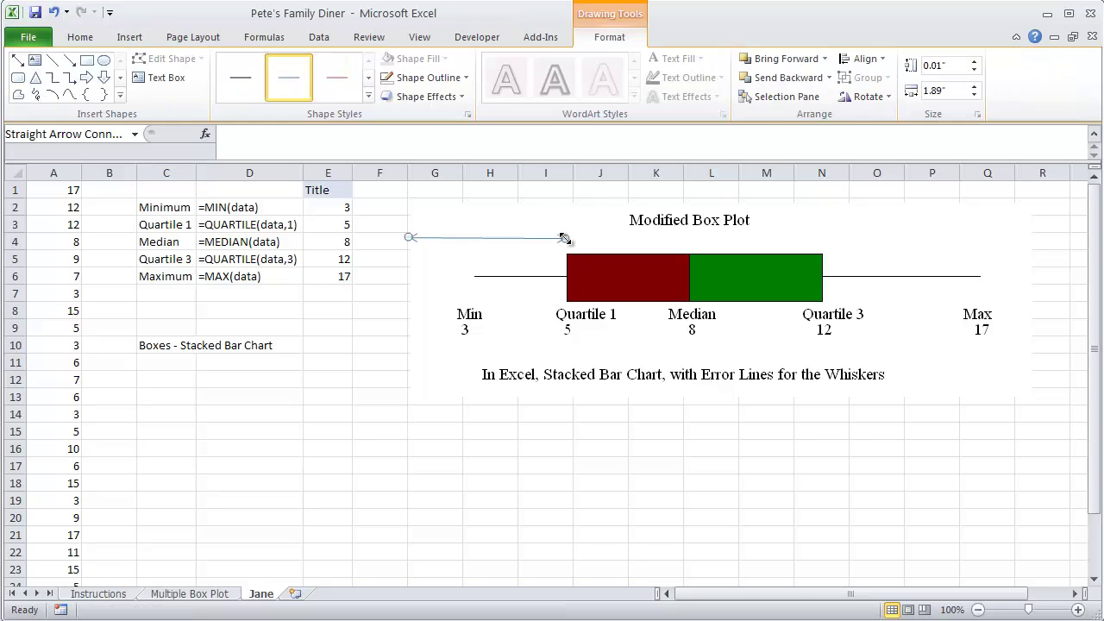
{"action": "left_click", "coordinate": [17, 61]}
{"action": "left_click_drag", "start_coordinate": [565, 238], "coordinate": [689, 241]}
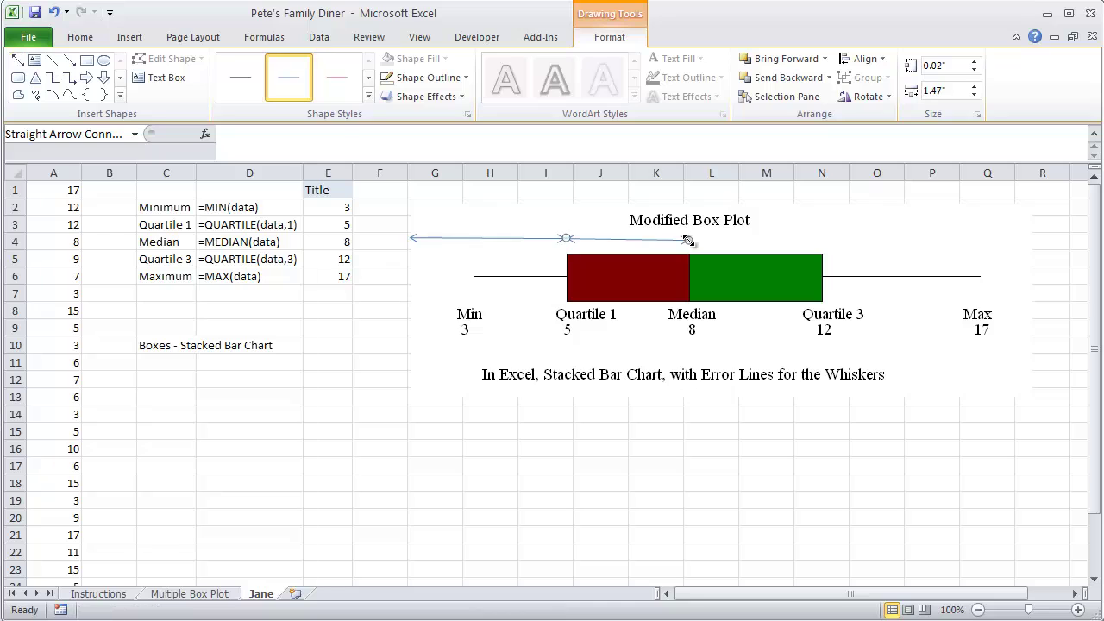
{"action": "left_click", "coordinate": [17, 60]}
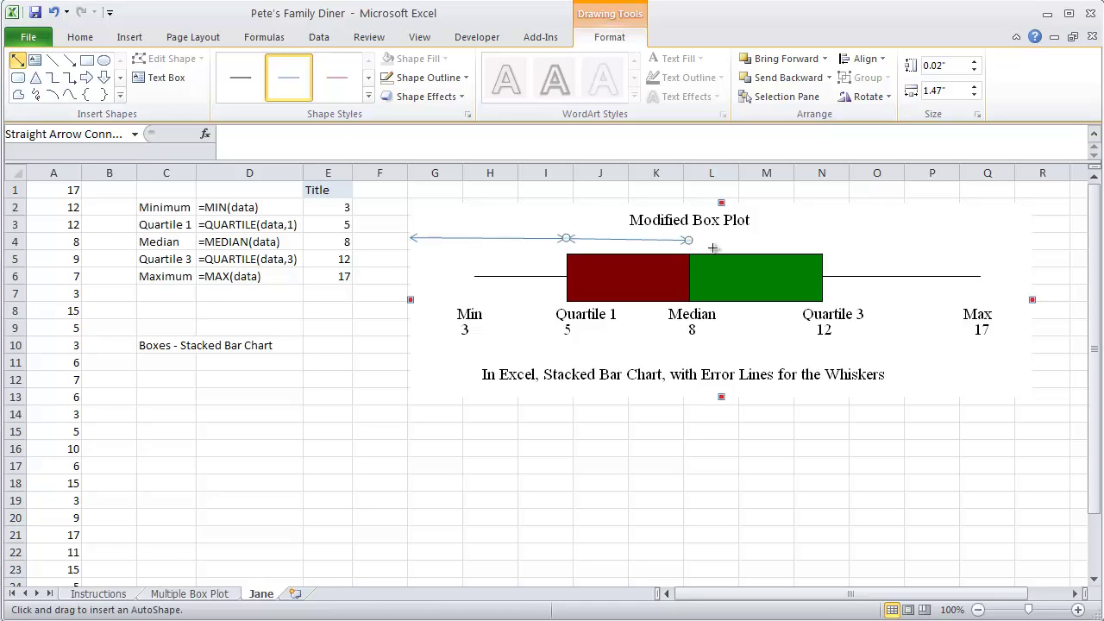
{"action": "left_click_drag", "start_coordinate": [689, 241], "coordinate": [824, 242]}
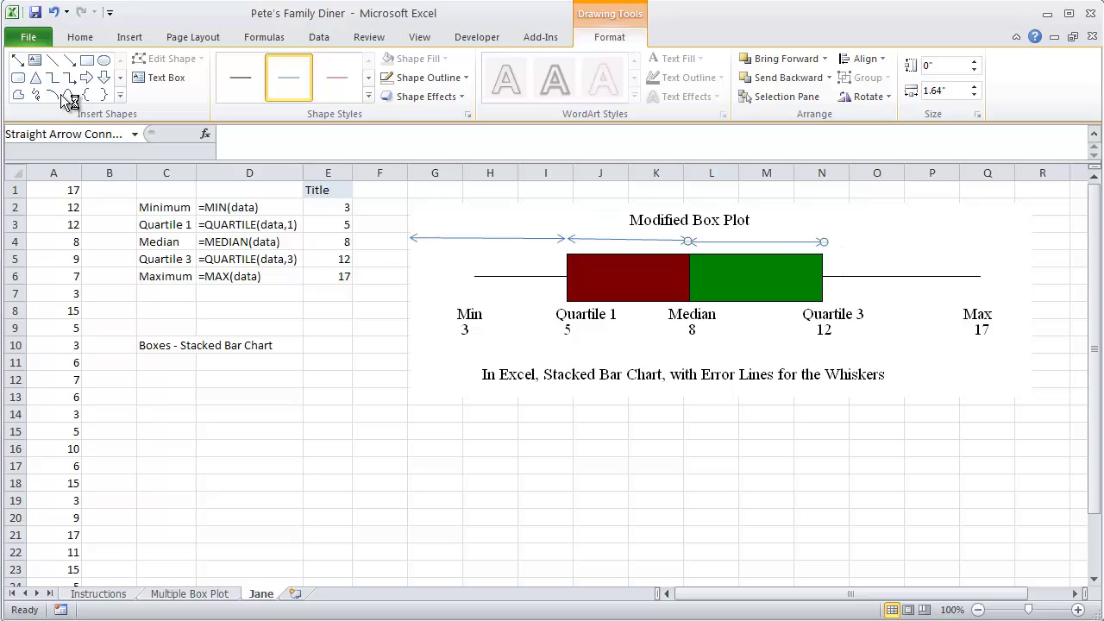
Add a small text box reading 5 over the arrow that ends at Quartile 1.
{"action": "left_click", "coordinate": [34, 60]}
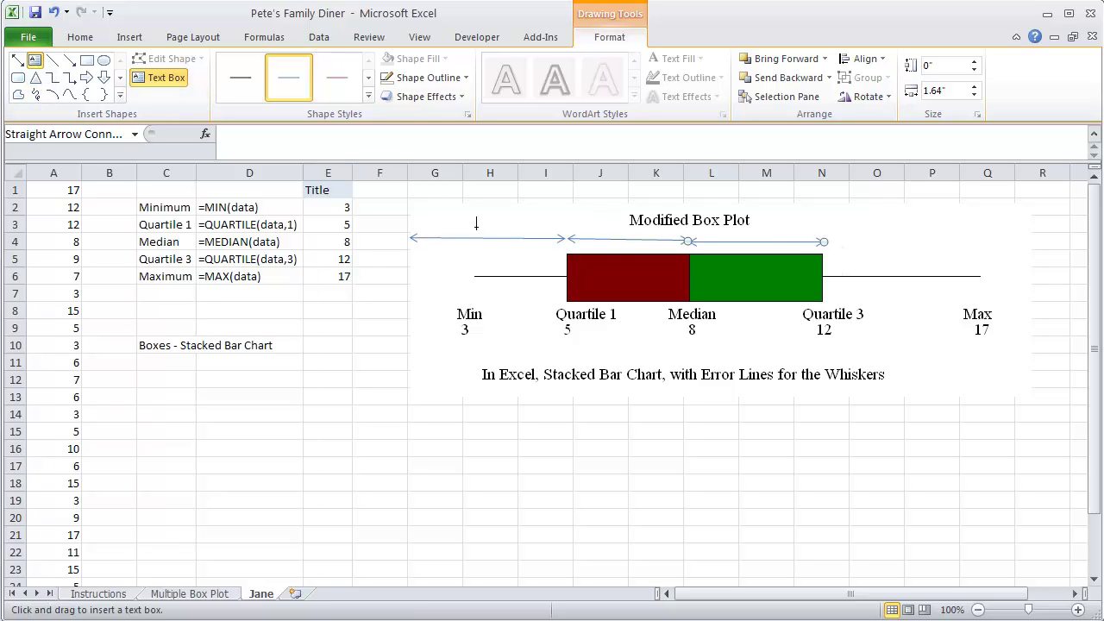
{"action": "left_click_drag", "start_coordinate": [472, 227], "coordinate": [504, 248]}
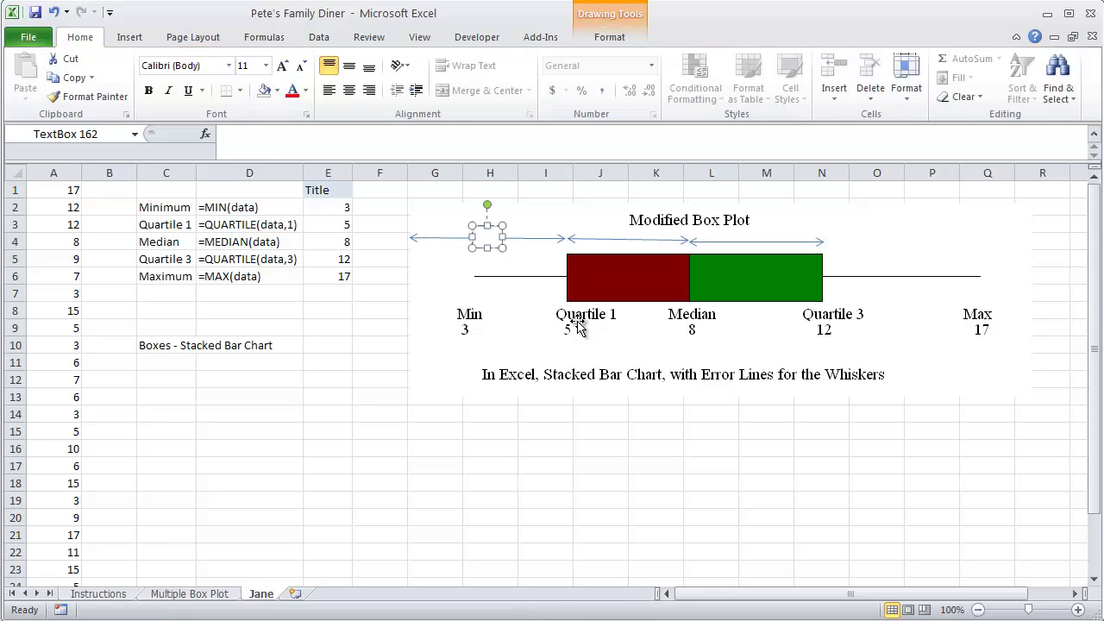
{"action": "type", "text": "5"}
Label cell D11 "Q1 -0" and enter the formula =E3-0 in E11.
{"action": "left_click", "coordinate": [238, 360]}
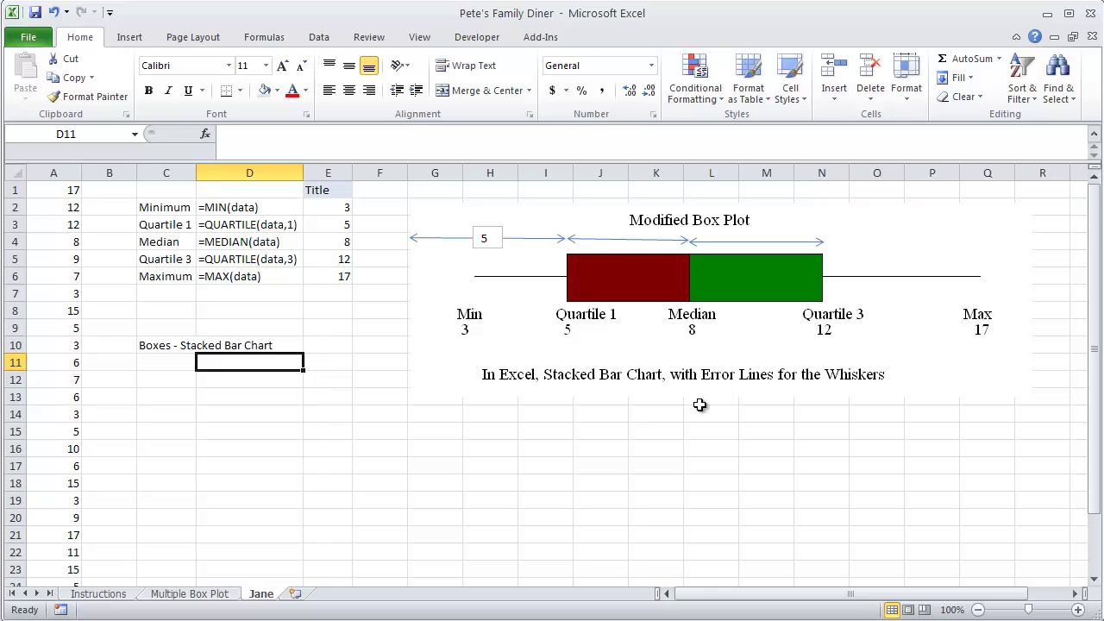
{"action": "type", "text": "Q1 -"}
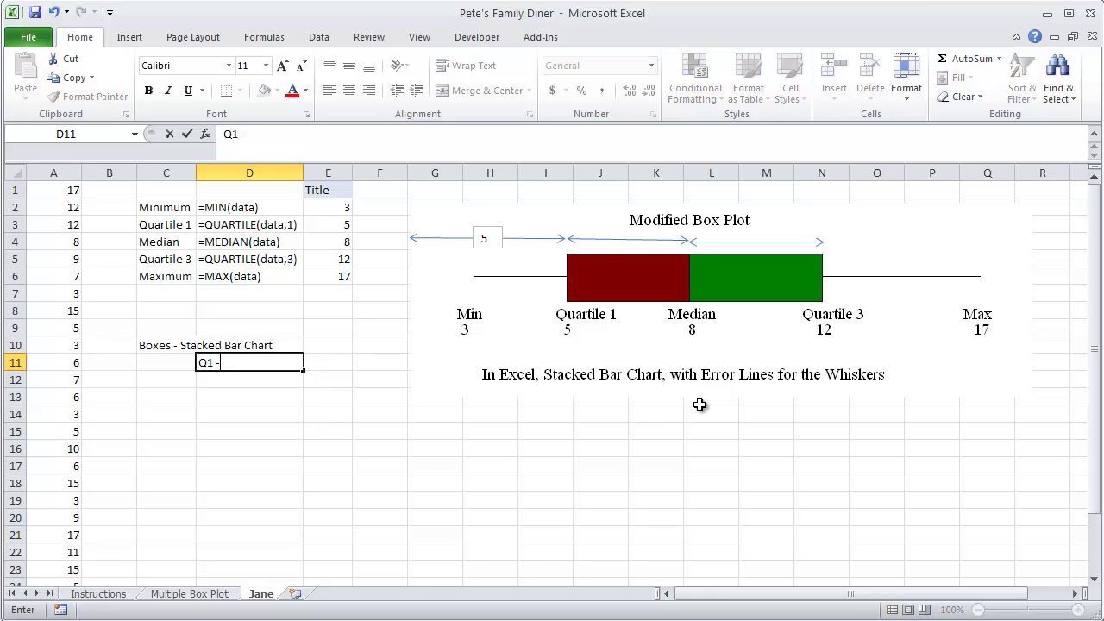
{"action": "type", "text": "0"}
{"action": "key", "text": "Tab"}
{"action": "type", "text": "="}
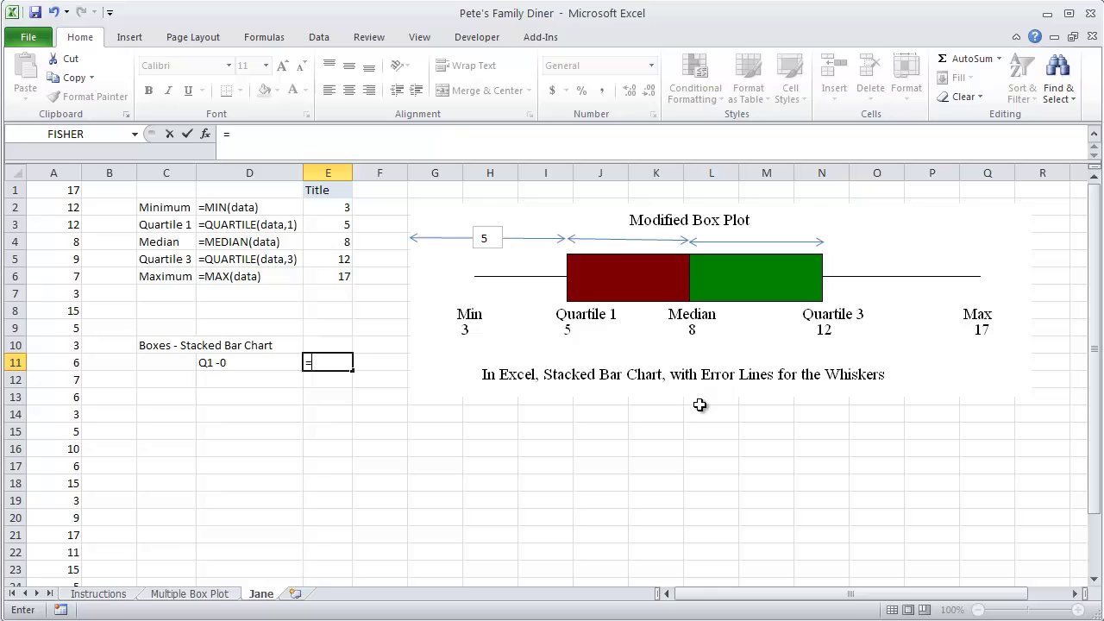
{"action": "left_click", "coordinate": [342, 226]}
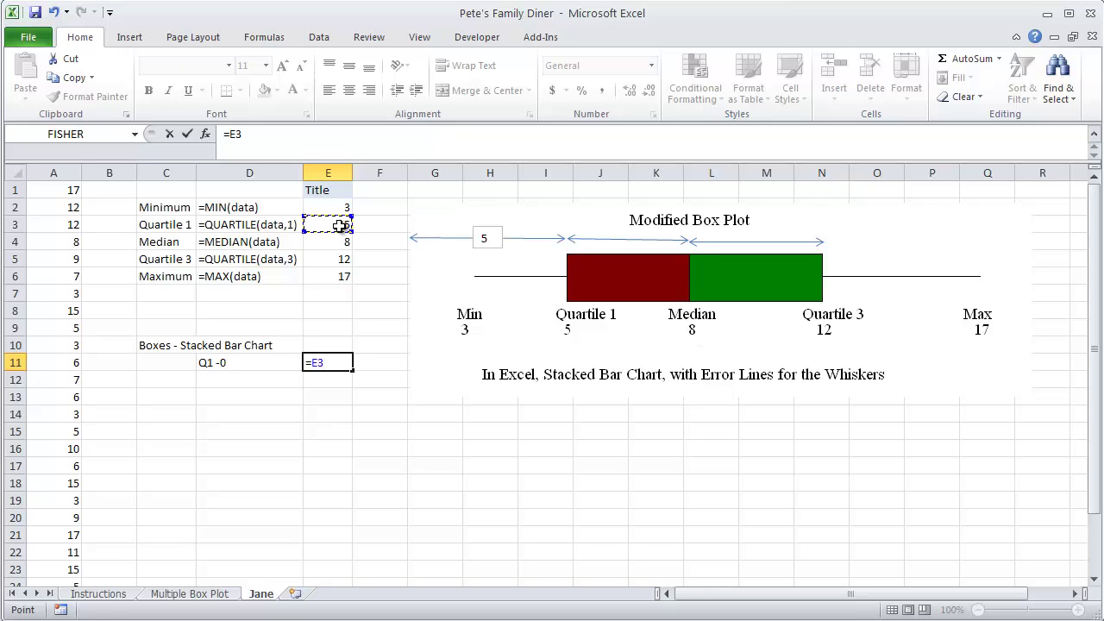
{"action": "type", "text": "-0"}
{"action": "key", "text": "Return"}
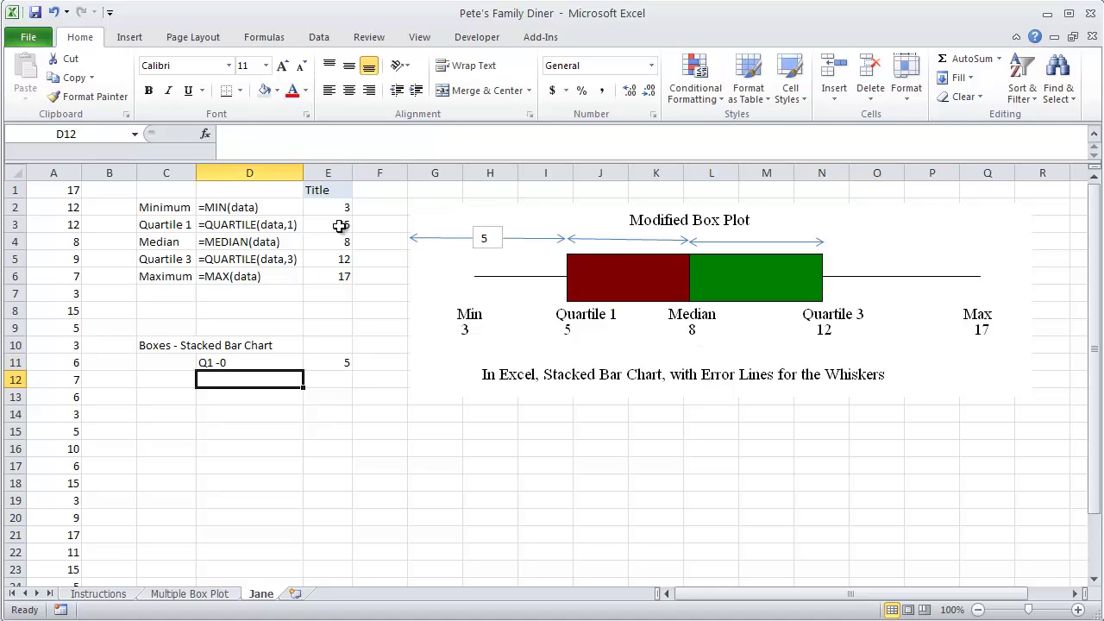
Add a small text box reading 3 over the arrow between Quartile 1 and the median.
{"action": "left_click", "coordinate": [128, 38]}
{"action": "left_click", "coordinate": [190, 71]}
{"action": "left_click", "coordinate": [824, 76]}
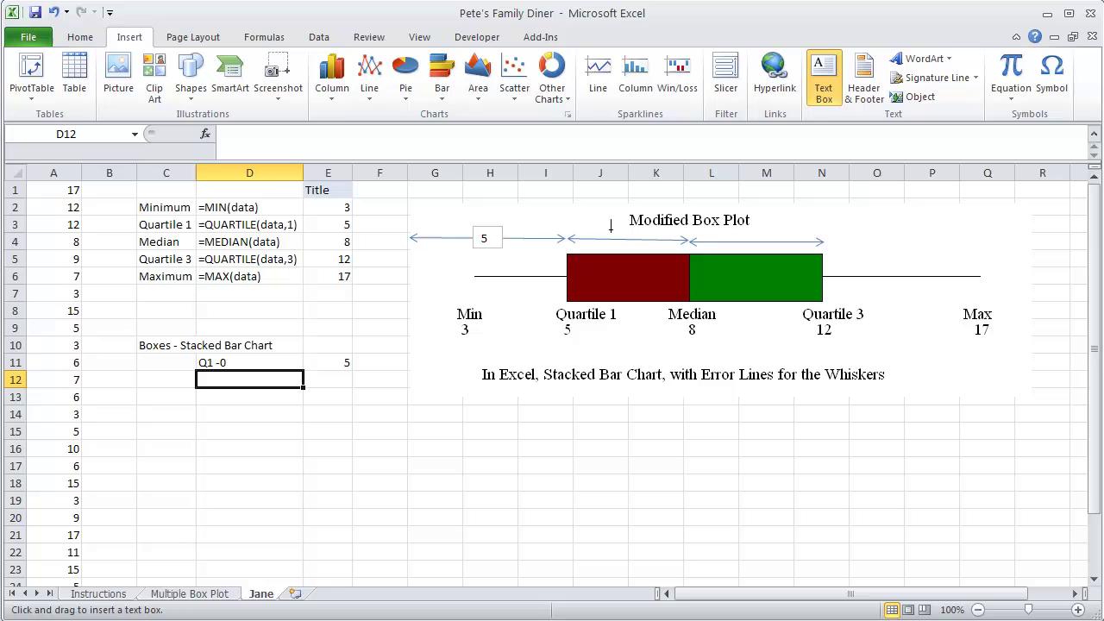
{"action": "left_click_drag", "start_coordinate": [609, 226], "coordinate": [636, 251]}
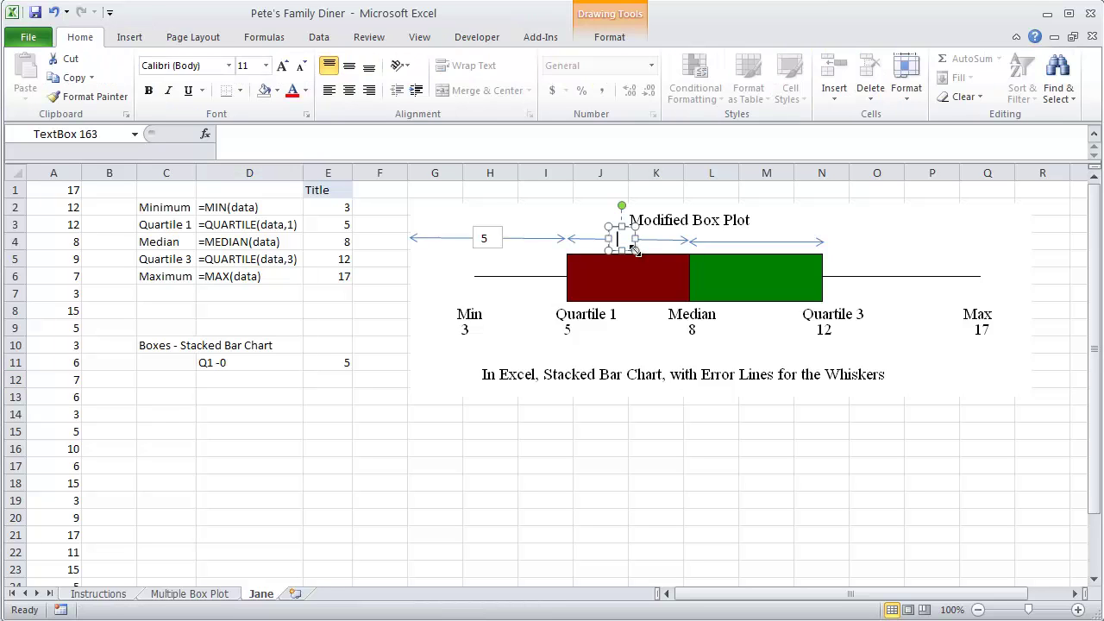
{"action": "type", "text": "3"}
Label cell D12 "Median - Q1" and enter the formula =E4-E3 in E12.
{"action": "left_click", "coordinate": [263, 377]}
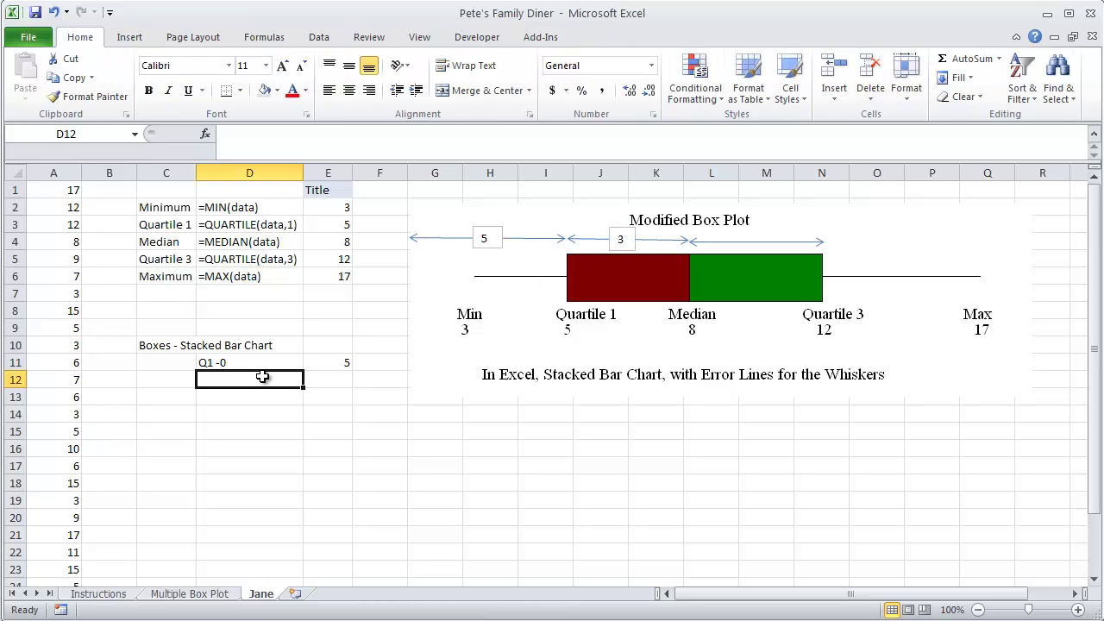
{"action": "type", "text": "Media"}
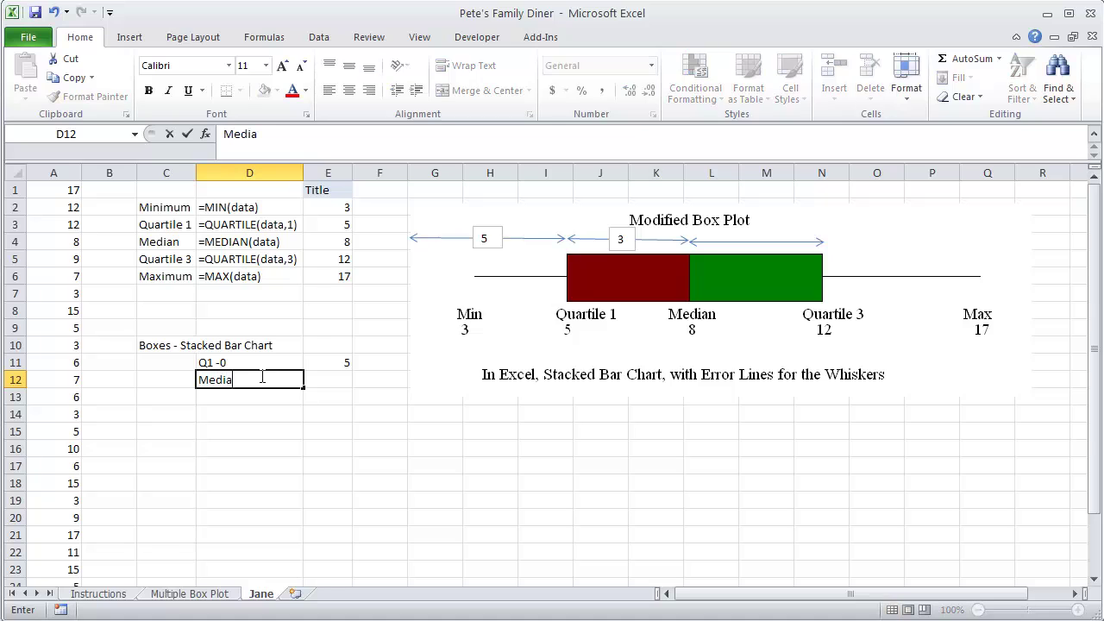
{"action": "type", "text": "n - Q1"}
{"action": "key", "text": "Tab"}
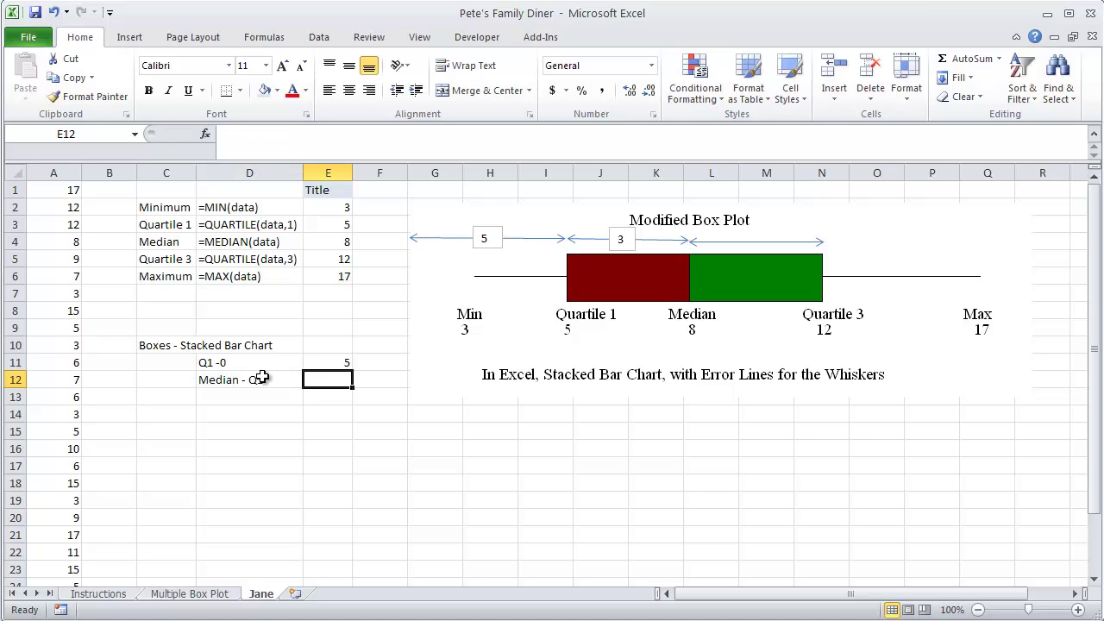
{"action": "type", "text": "="}
{"action": "left_click", "coordinate": [328, 239]}
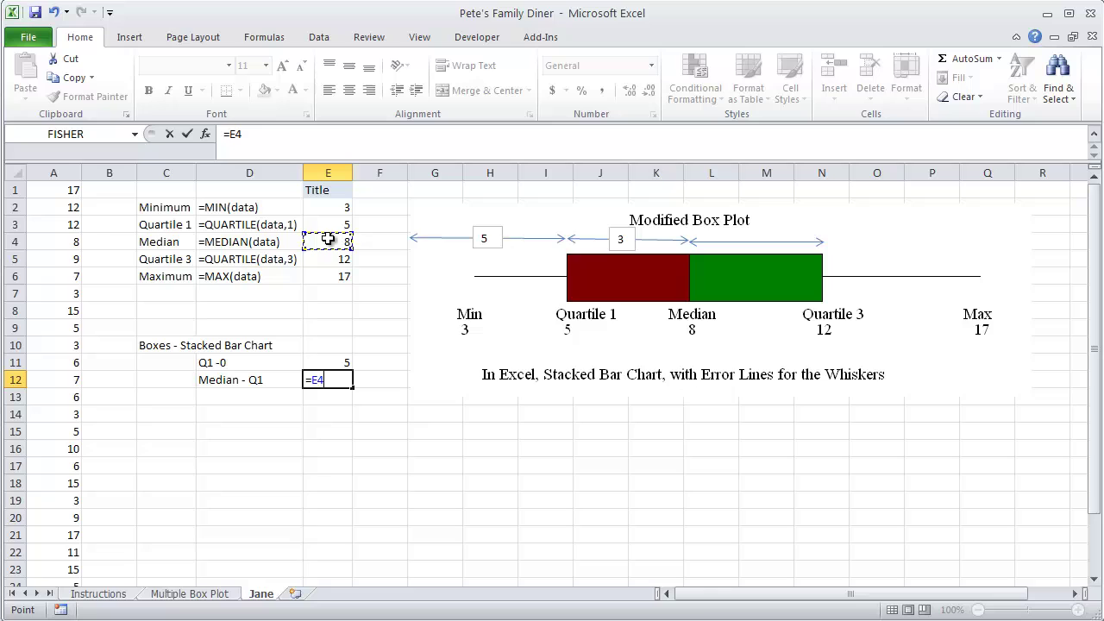
{"action": "type", "text": "-"}
{"action": "left_click", "coordinate": [329, 224]}
{"action": "key", "text": "Return"}
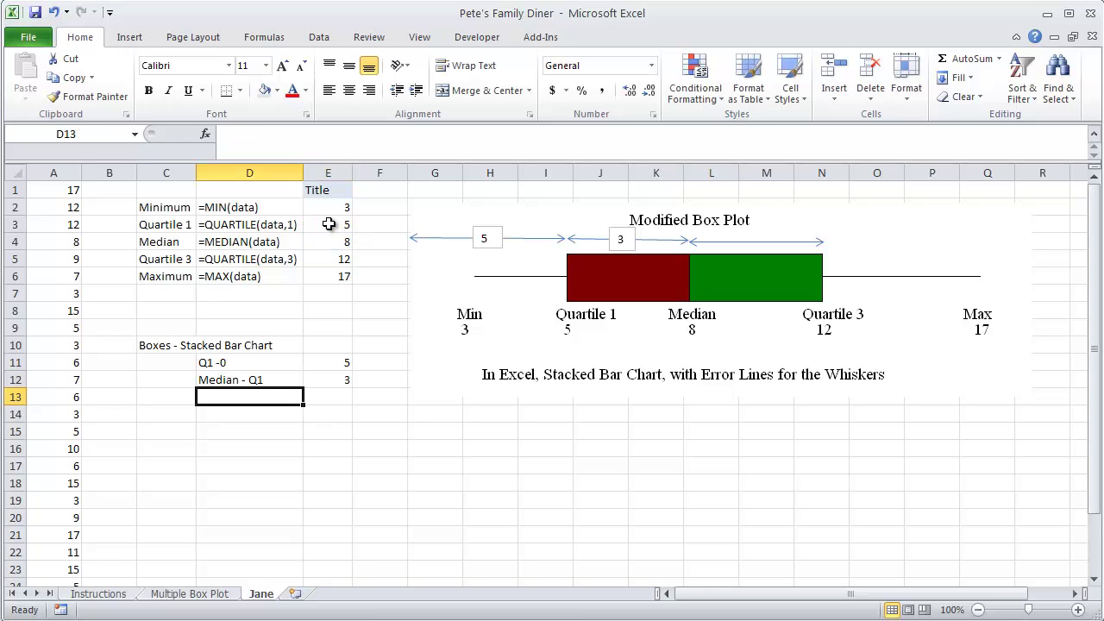
Add a small text box reading 4 over the arrow between the median and Quartile 3.
{"action": "left_click", "coordinate": [128, 37]}
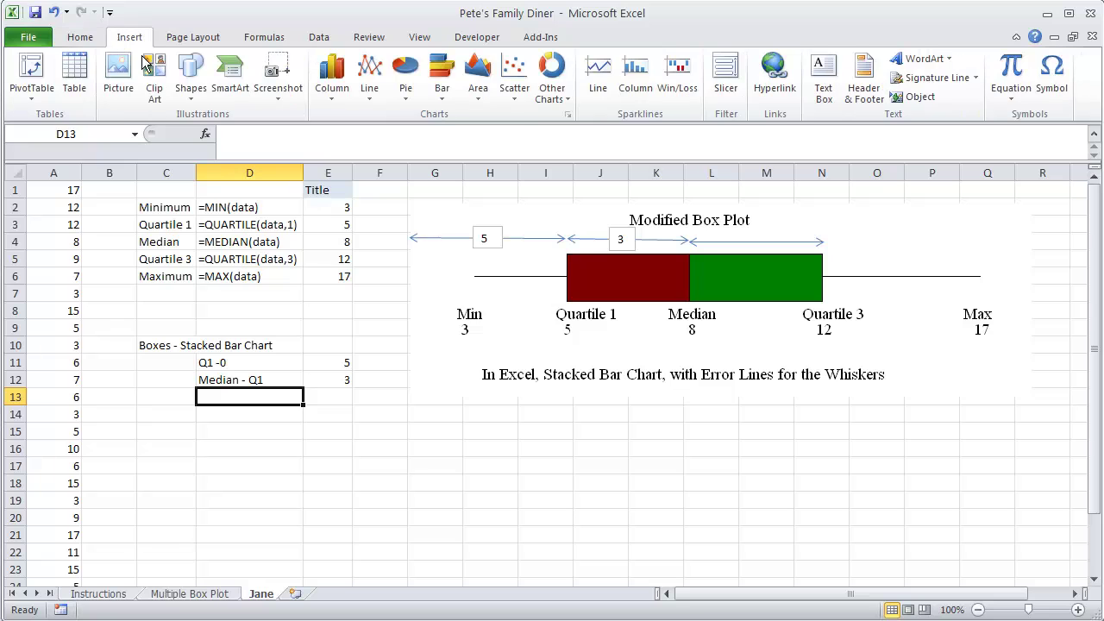
{"action": "left_click", "coordinate": [191, 71]}
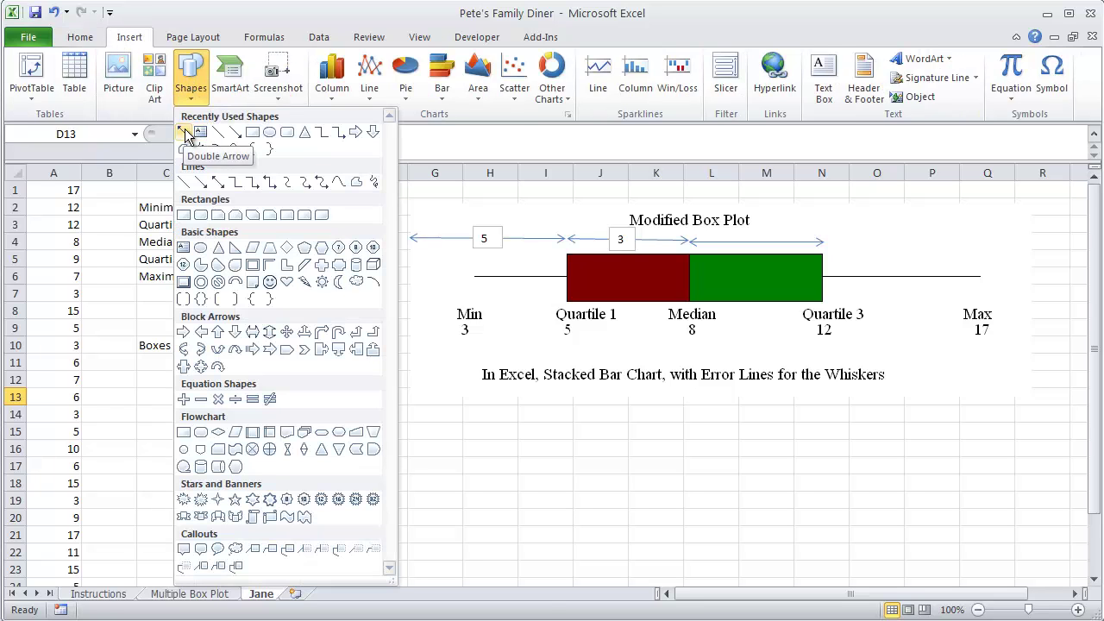
{"action": "left_click", "coordinate": [184, 134]}
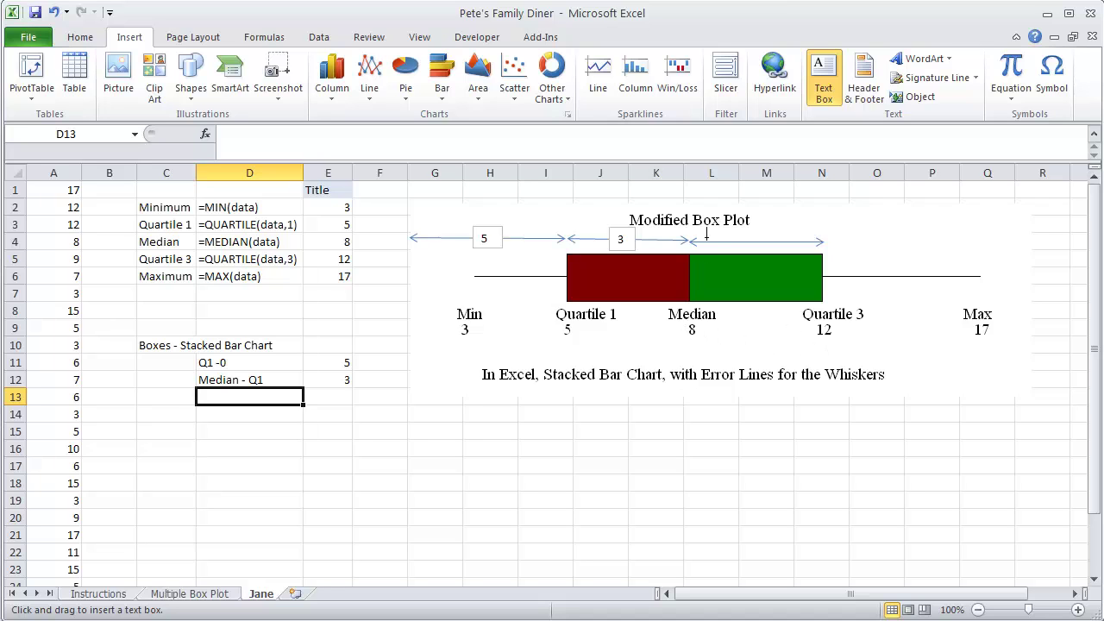
{"action": "left_click_drag", "start_coordinate": [725, 226], "coordinate": [753, 248]}
{"action": "type", "text": "4"}
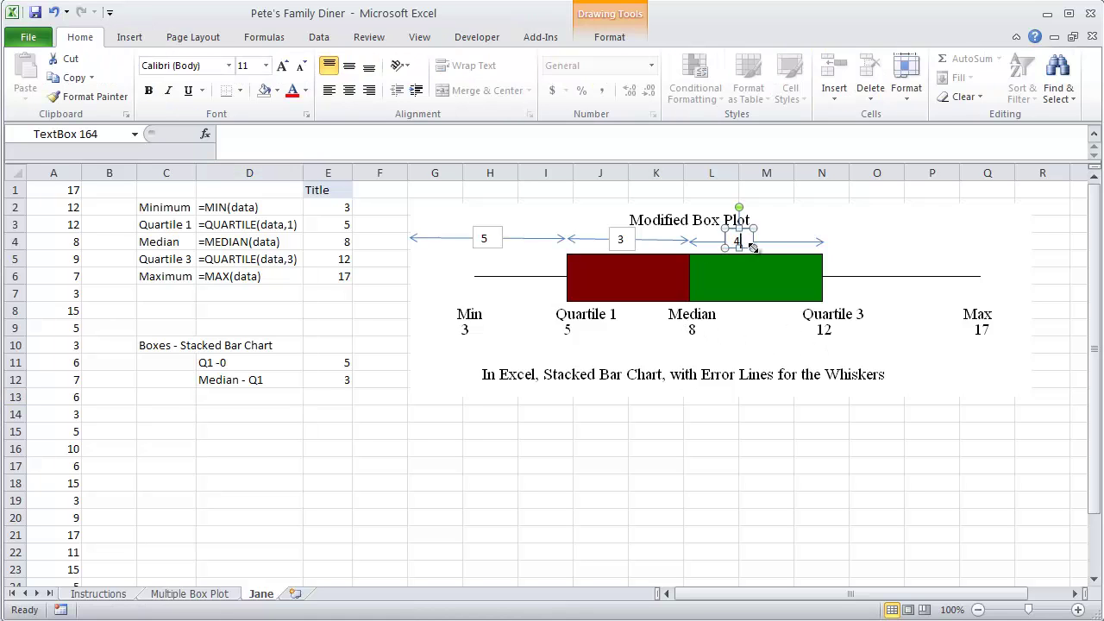
Label cell D13 "Q3 - Median" and enter the formula =E5-E4 in E13.
{"action": "left_click", "coordinate": [267, 396]}
{"action": "type", "text": "Q"}
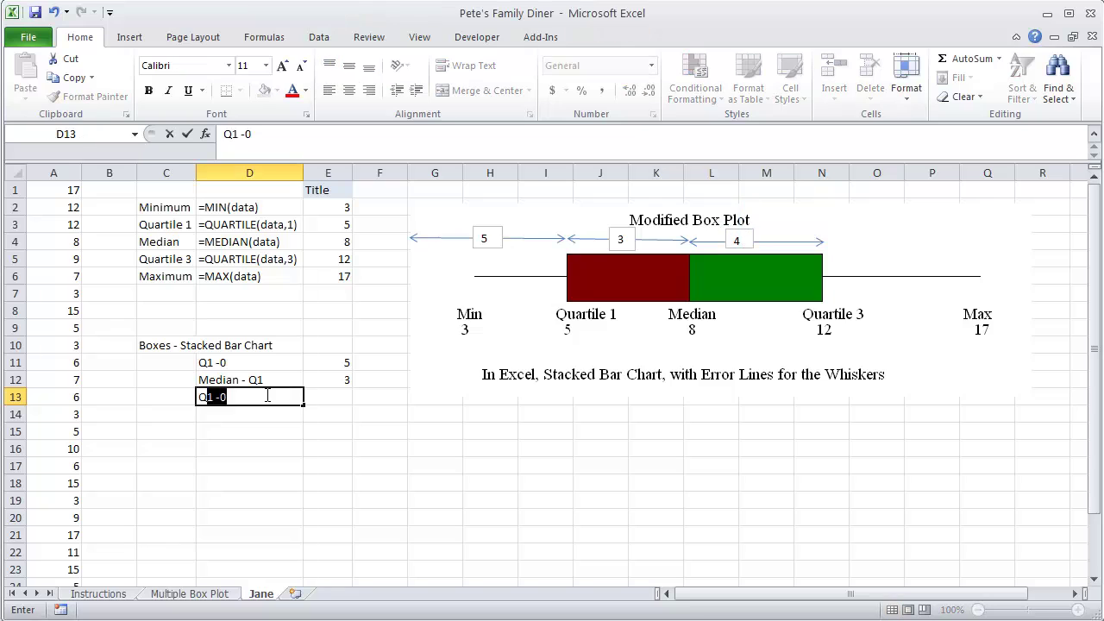
{"action": "type", "text": "3 - Median"}
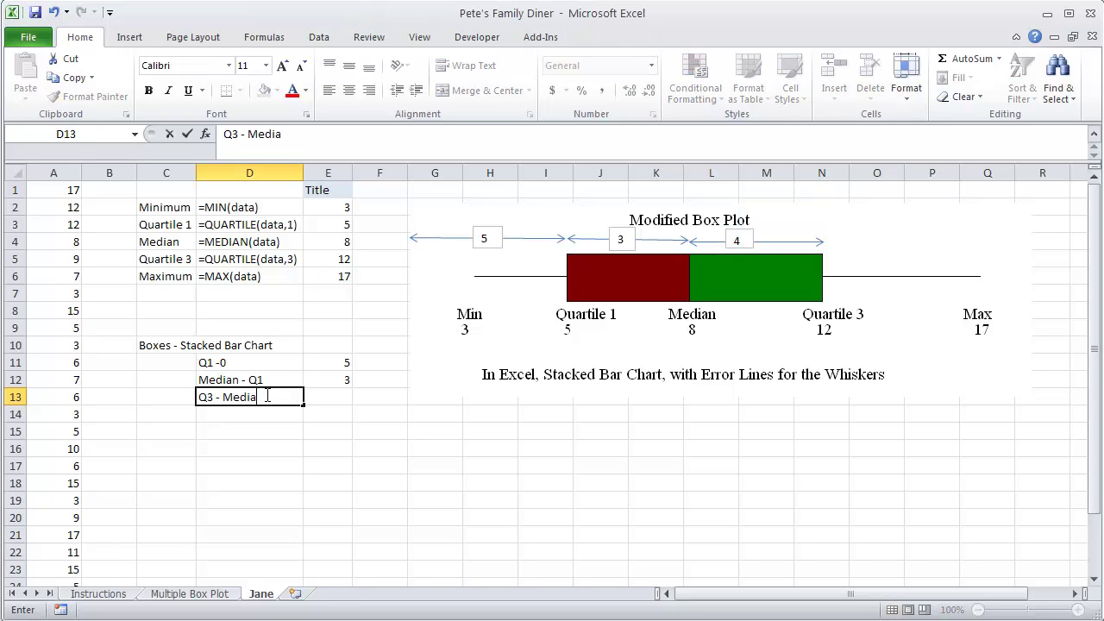
{"action": "key", "text": "Tab"}
{"action": "type", "text": "="}
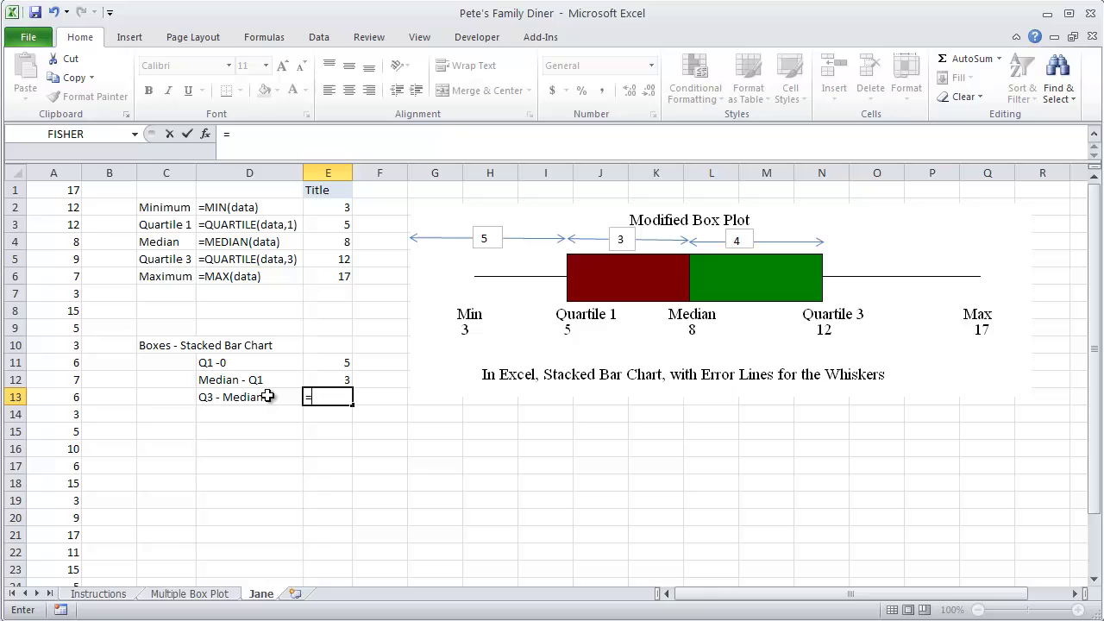
{"action": "left_click", "coordinate": [321, 257]}
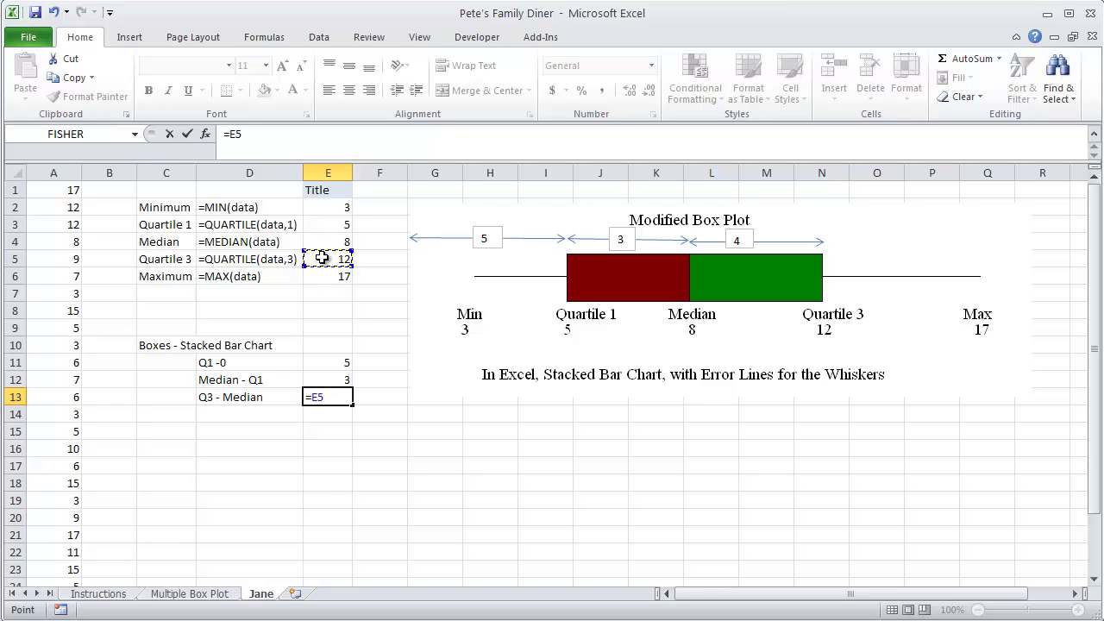
{"action": "type", "text": "-"}
{"action": "left_click", "coordinate": [318, 243]}
{"action": "key", "text": "Return"}
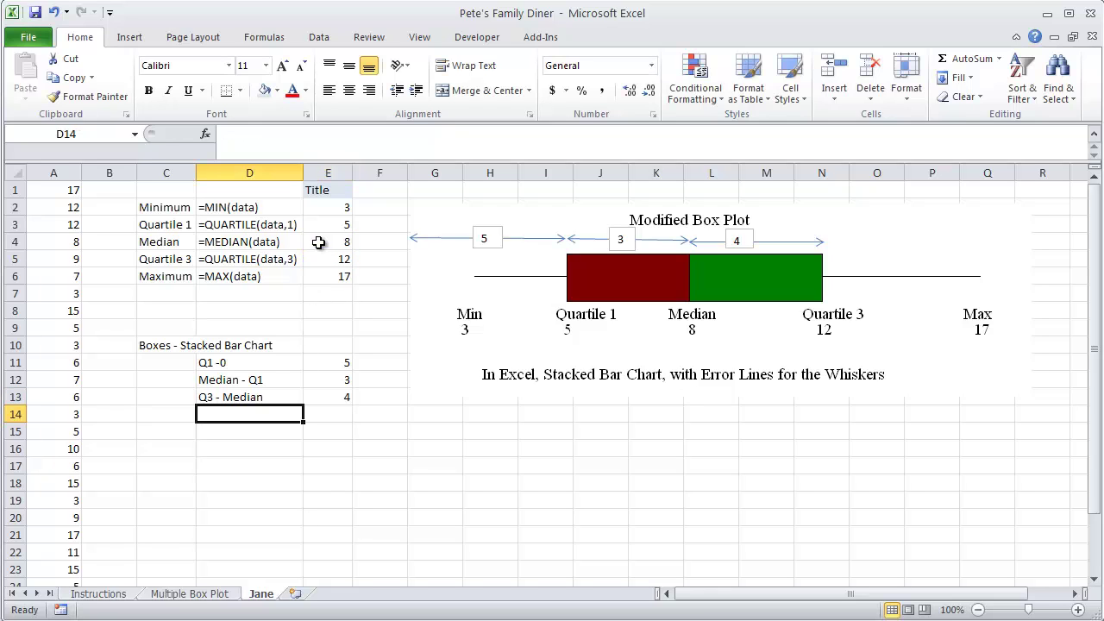
Check the box lengths in E11:E13 by summing them with AutoSum in E14, and clear that cell.
{"action": "left_click_drag", "start_coordinate": [341, 360], "coordinate": [341, 412]}
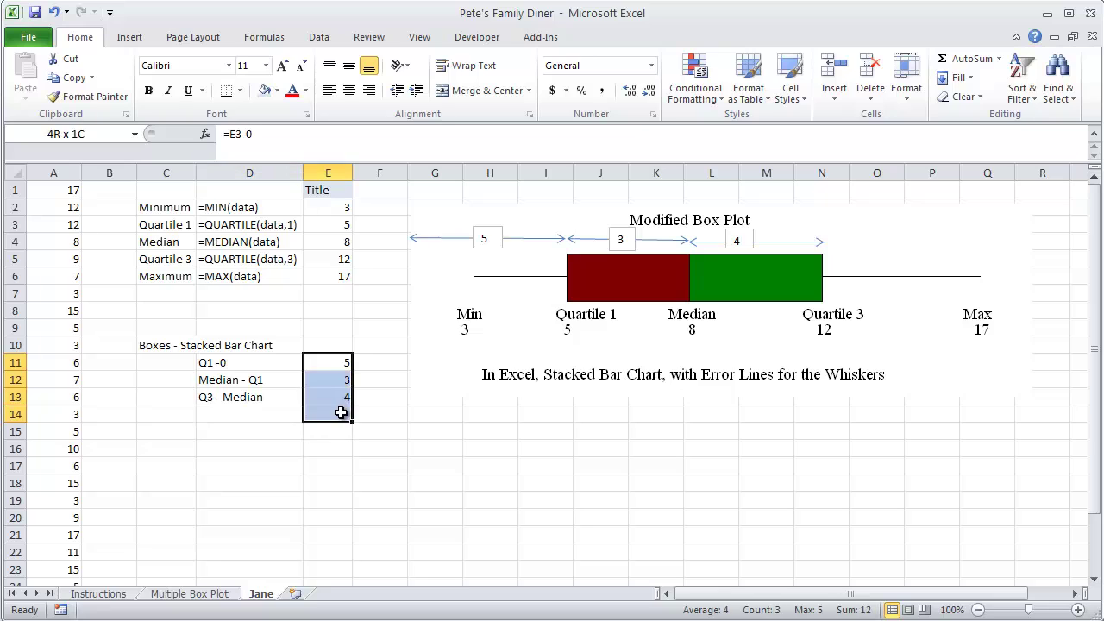
{"action": "left_click", "coordinate": [958, 59]}
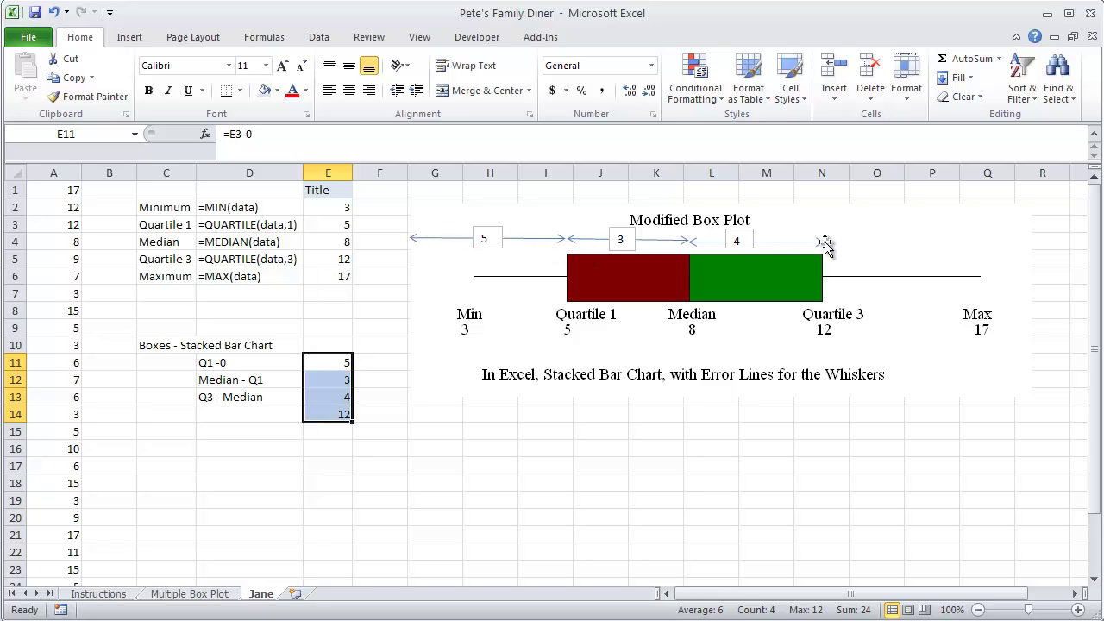
{"action": "left_click", "coordinate": [344, 416]}
{"action": "key", "text": "Delete"}
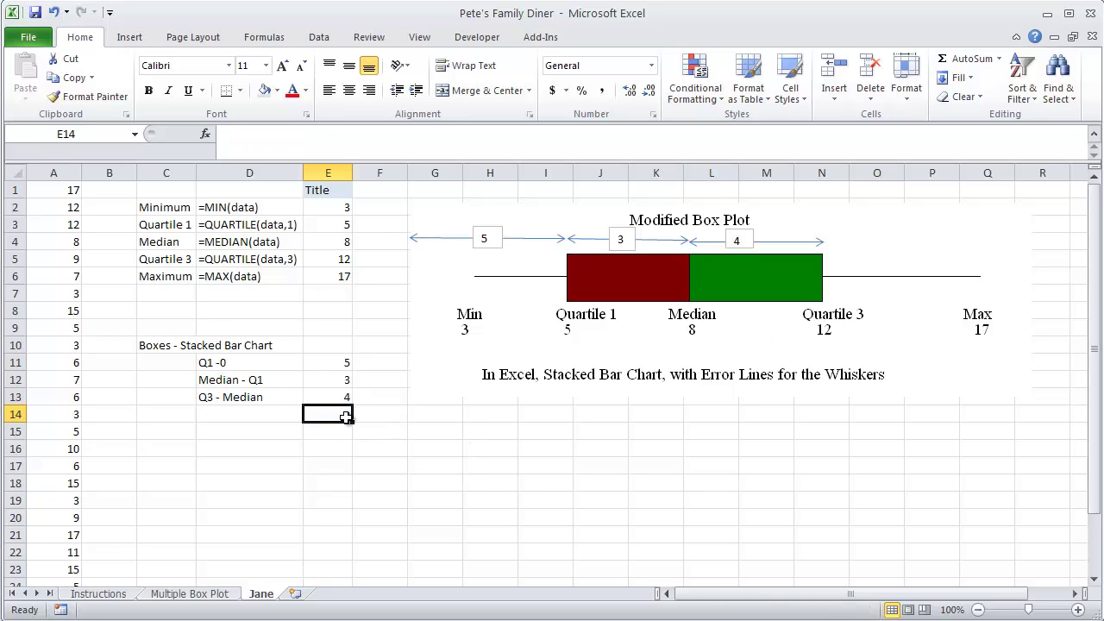
Enter the heading "Lines - Error Lines/Bars" in cell C15.
{"action": "key", "text": "Down"}
{"action": "key", "text": "Left"}
{"action": "key", "text": "Left"}
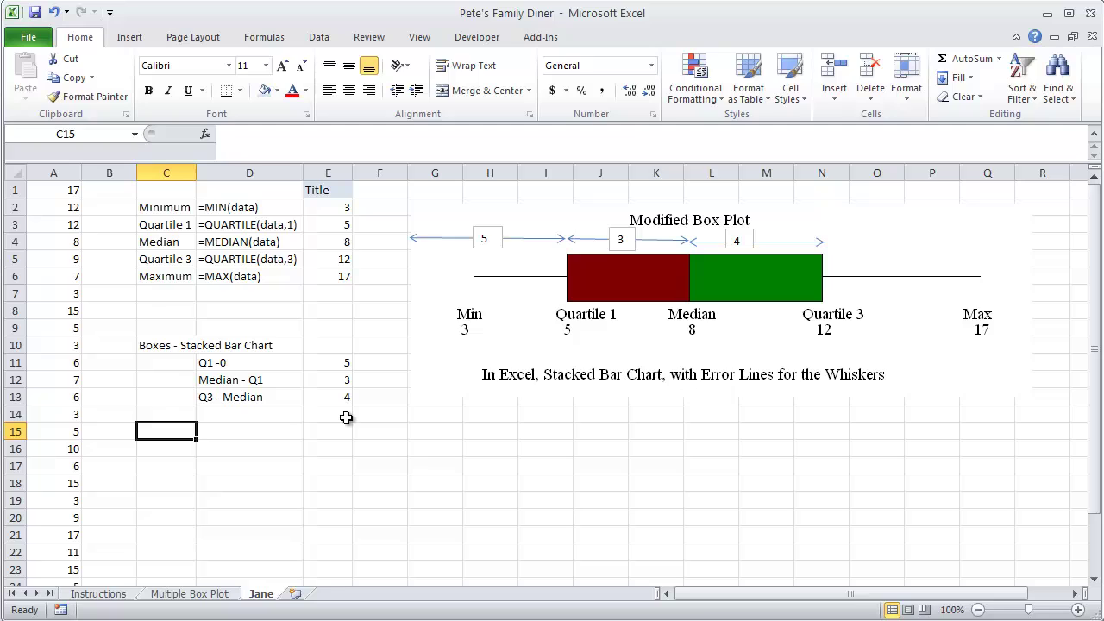
{"action": "type", "text": "Lines -"}
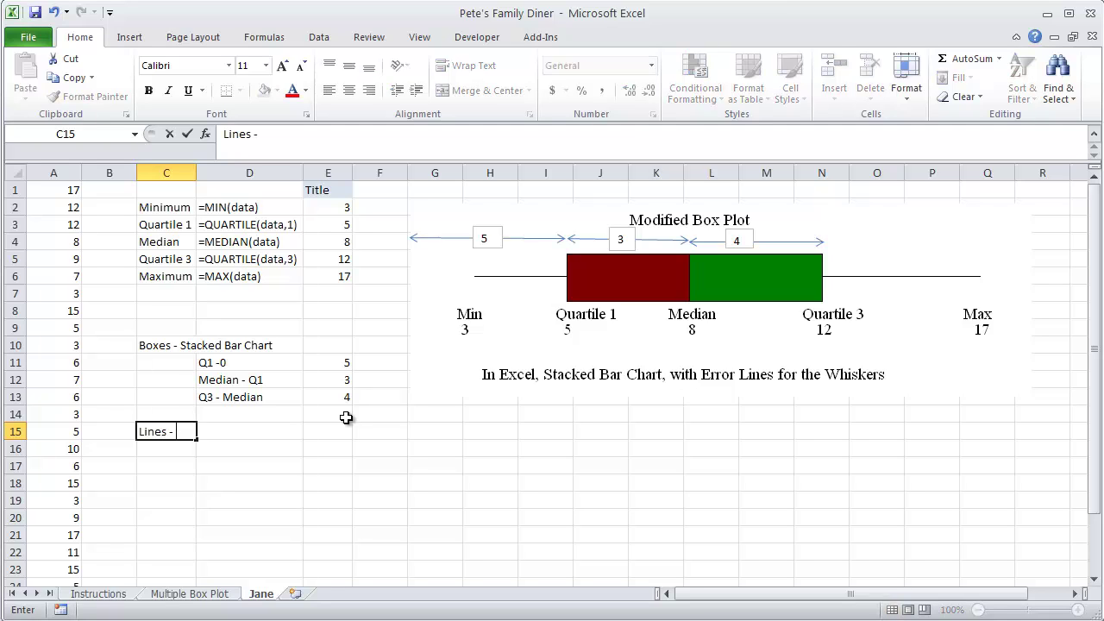
{"action": "type", "text": " Error Lines/B"}
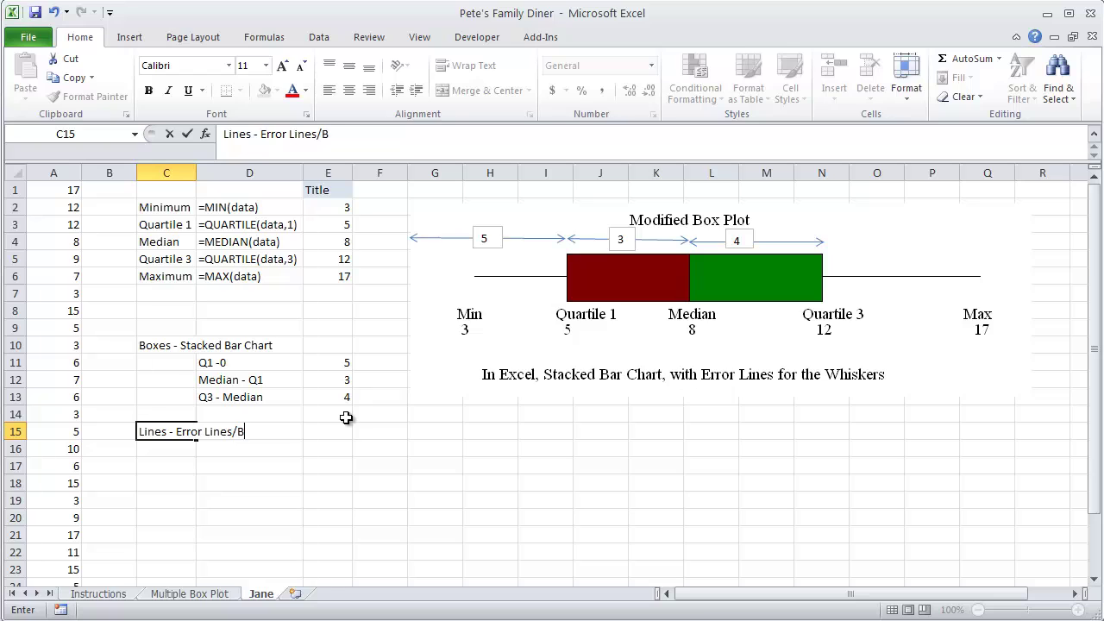
{"action": "type", "text": "ars"}
{"action": "key", "text": "Tab"}
{"action": "key", "text": "Down"}
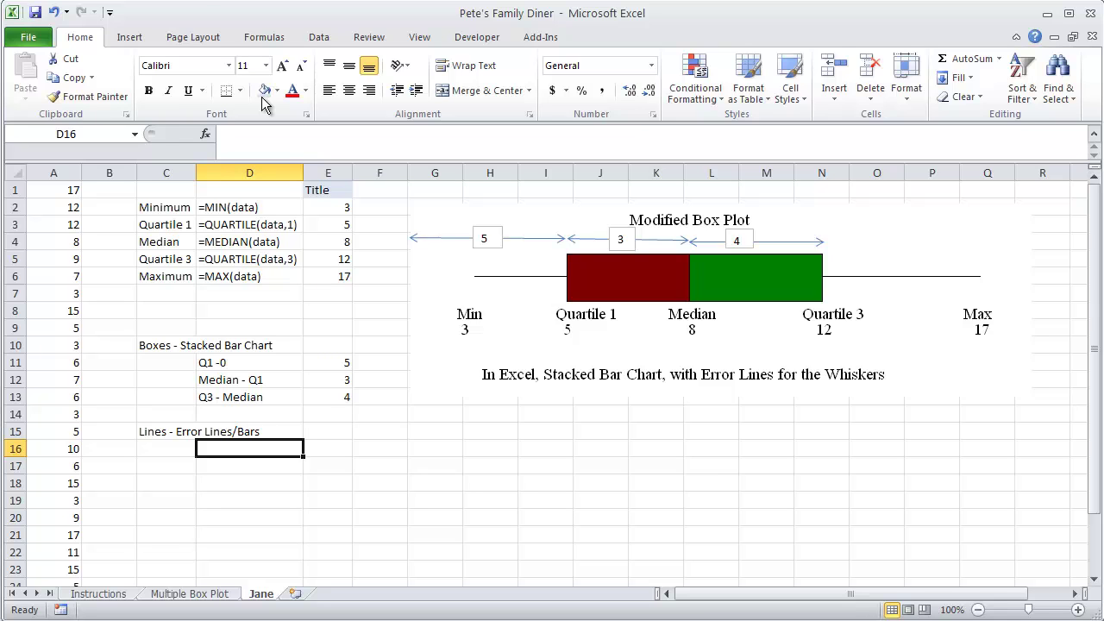
Draw a double-headed arrow about 1.13" long just below the whisker, from Min to Quartile 1.
{"action": "left_click", "coordinate": [129, 37]}
{"action": "left_click", "coordinate": [191, 86]}
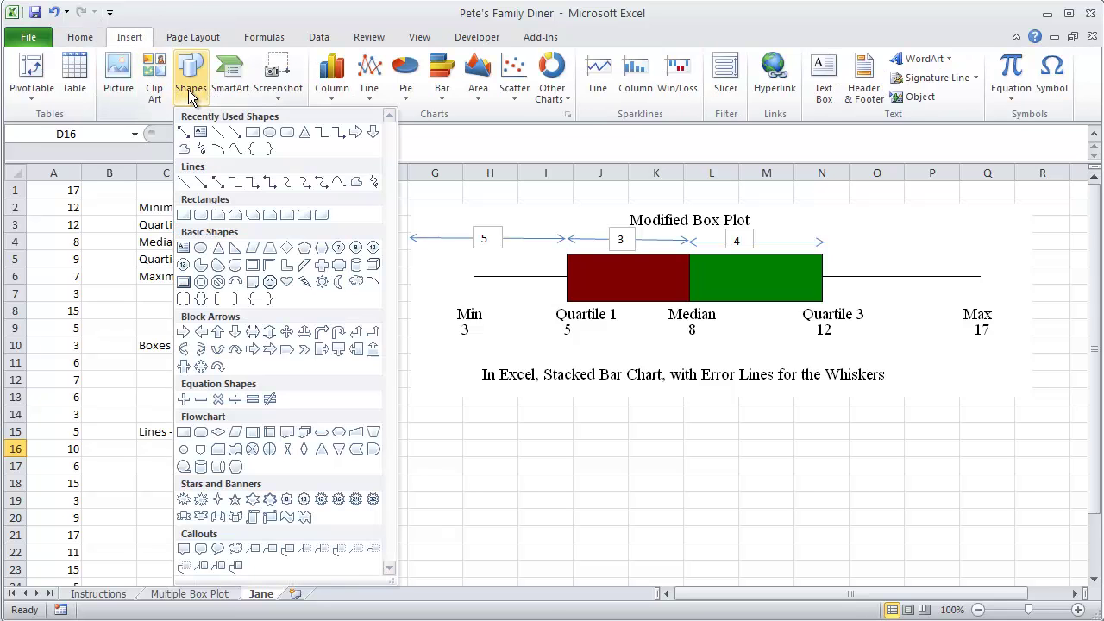
{"action": "left_click", "coordinate": [184, 137]}
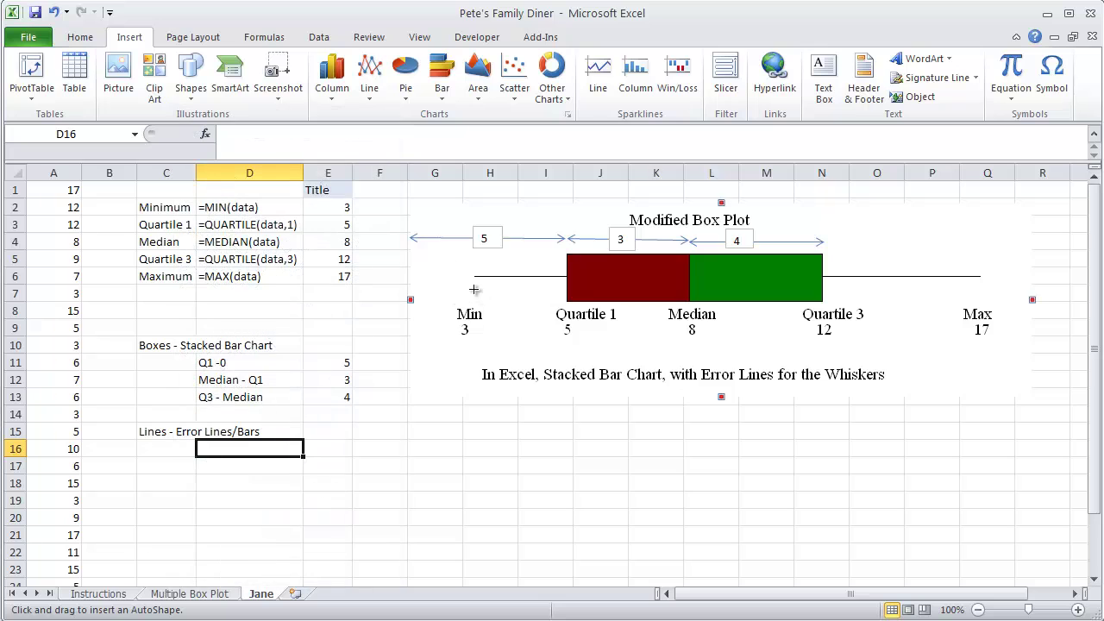
{"action": "left_click_drag", "start_coordinate": [475, 289], "coordinate": [567, 288]}
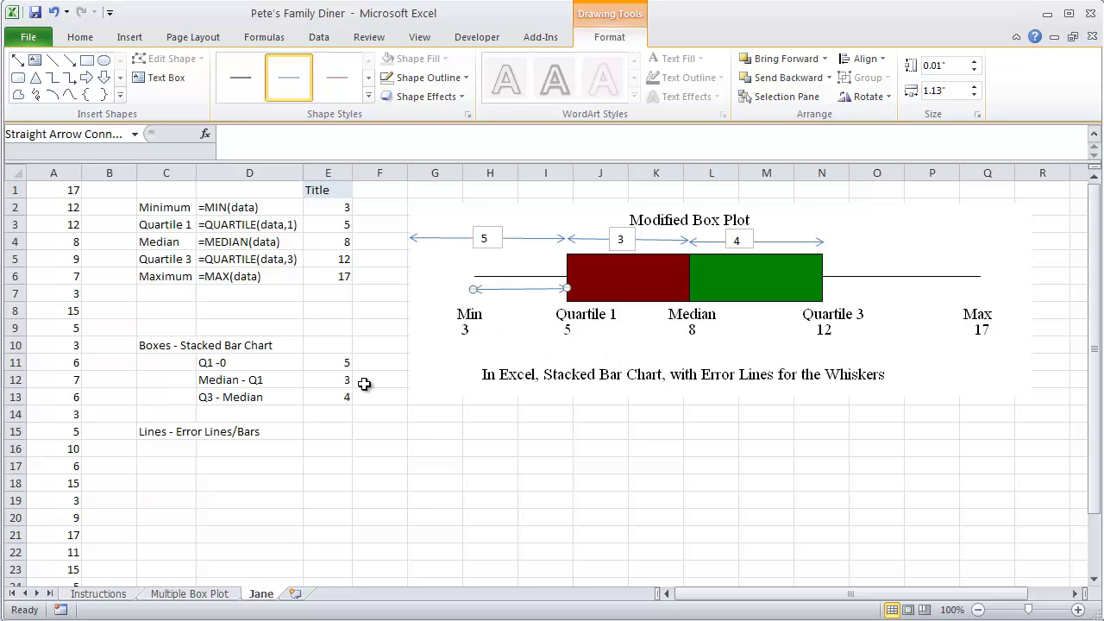
Label cell D16 "Q1 - Min" and enter the formula =E3-E2 in E16.
{"action": "left_click", "coordinate": [258, 448]}
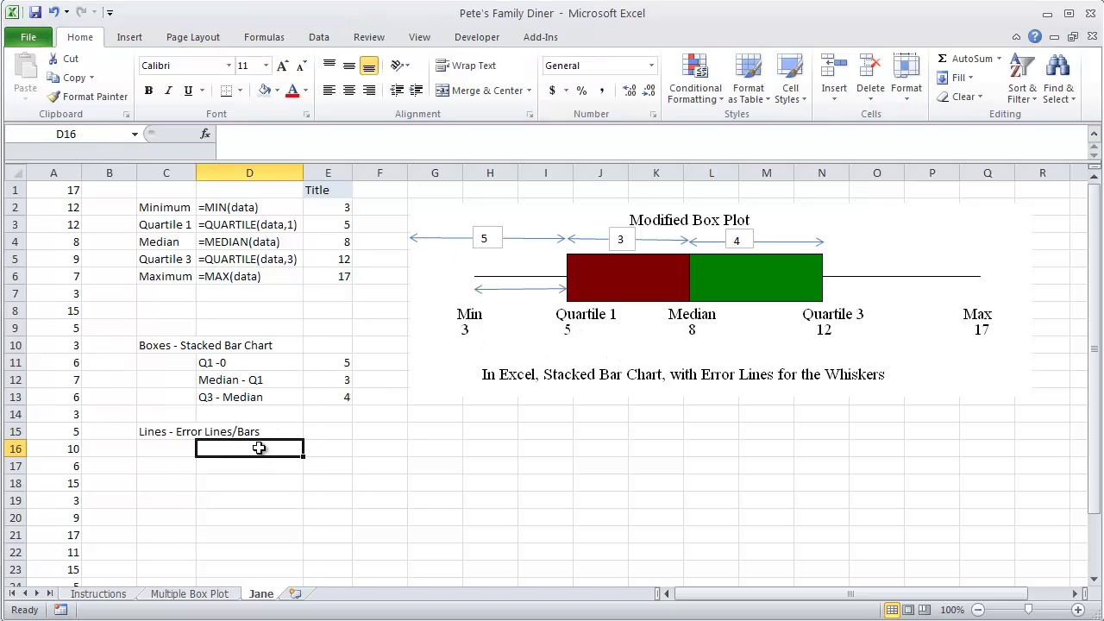
{"action": "type", "text": "Q1 - Min"}
{"action": "key", "text": "Tab"}
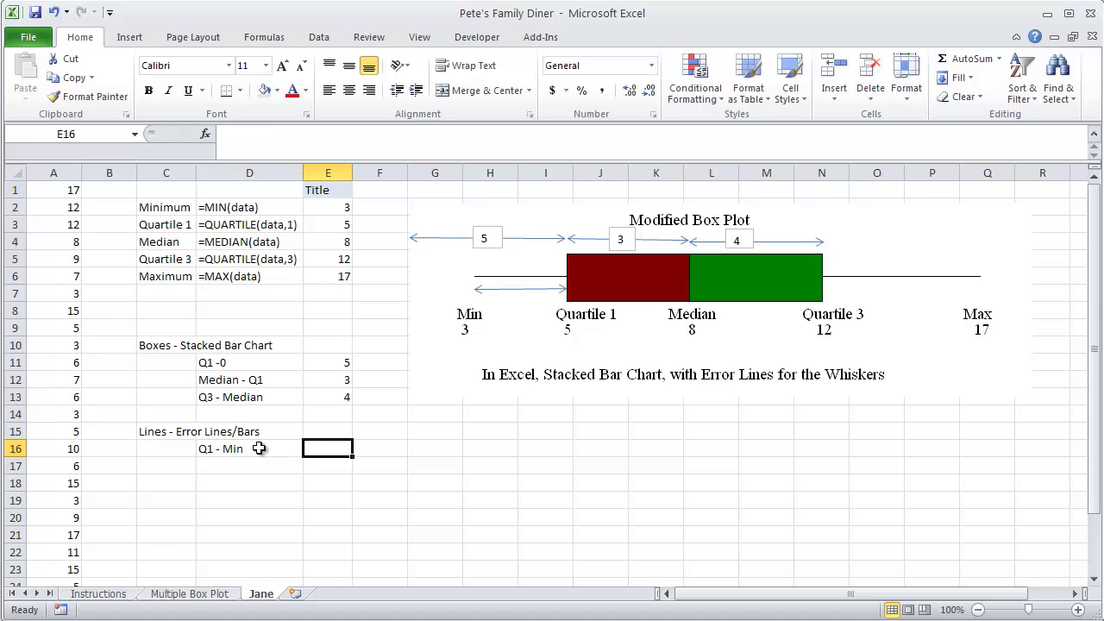
{"action": "type", "text": "="}
{"action": "left_click", "coordinate": [321, 223]}
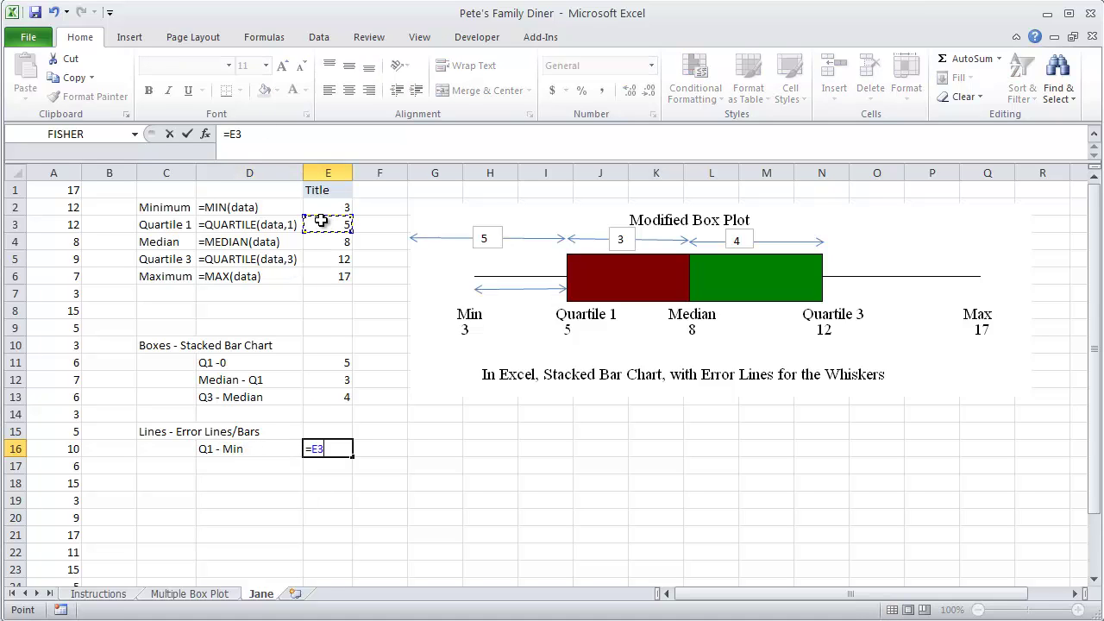
{"action": "type", "text": "-"}
{"action": "left_click", "coordinate": [319, 207]}
{"action": "key", "text": "Return"}
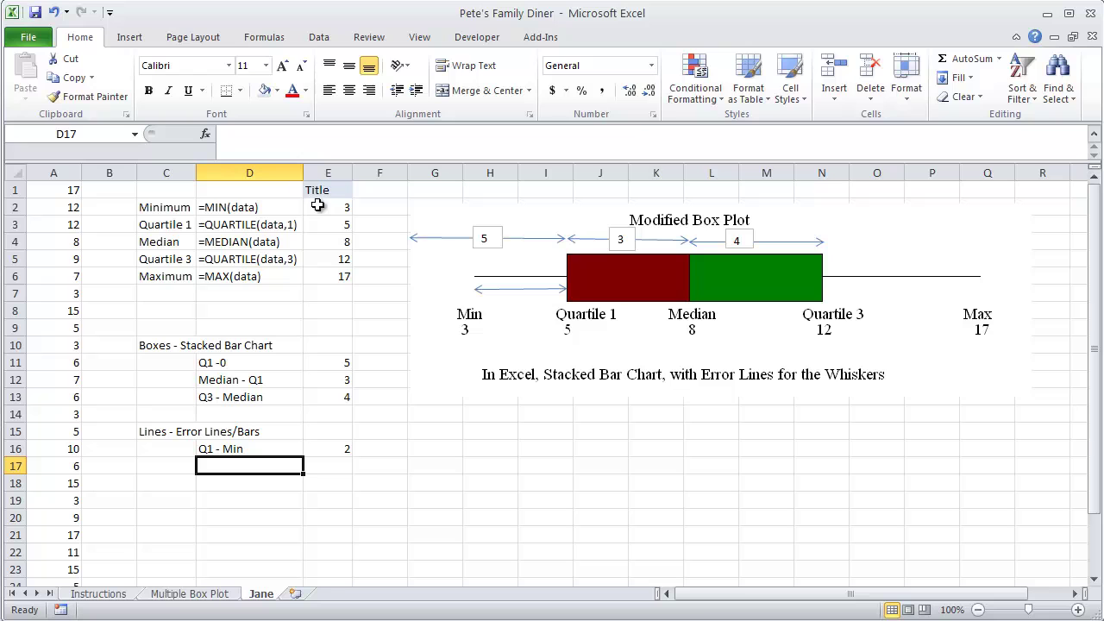
Add a small text box reading 2 over the arrow between Min and Quartile 1.
{"action": "left_click", "coordinate": [125, 38]}
{"action": "left_click", "coordinate": [181, 82]}
{"action": "left_click", "coordinate": [201, 131]}
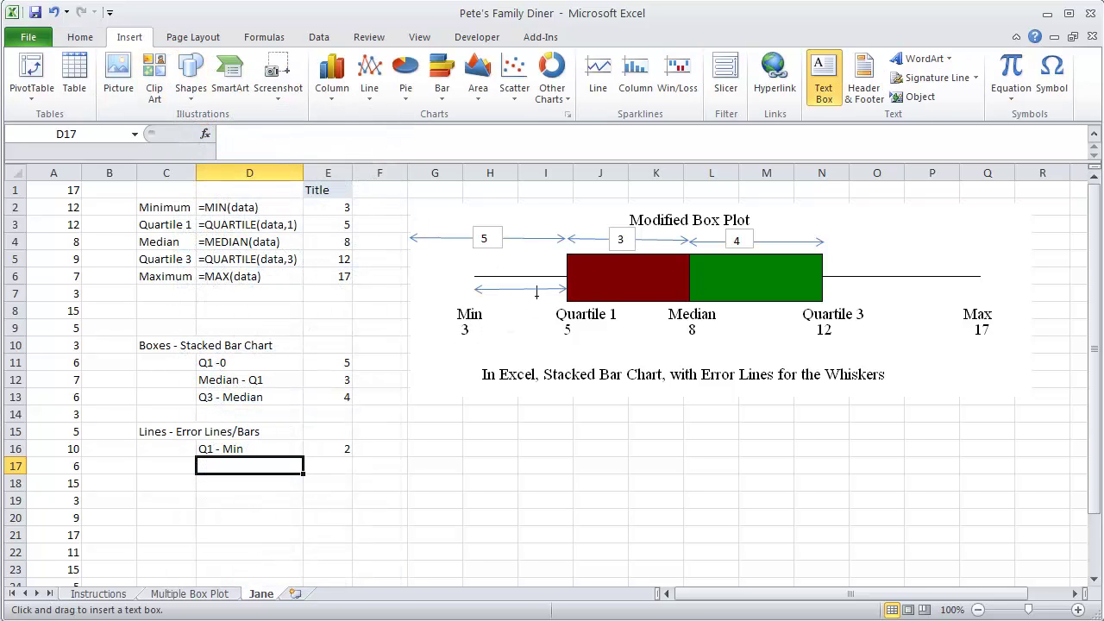
{"action": "left_click_drag", "start_coordinate": [509, 279], "coordinate": [540, 305]}
{"action": "type", "text": "2"}
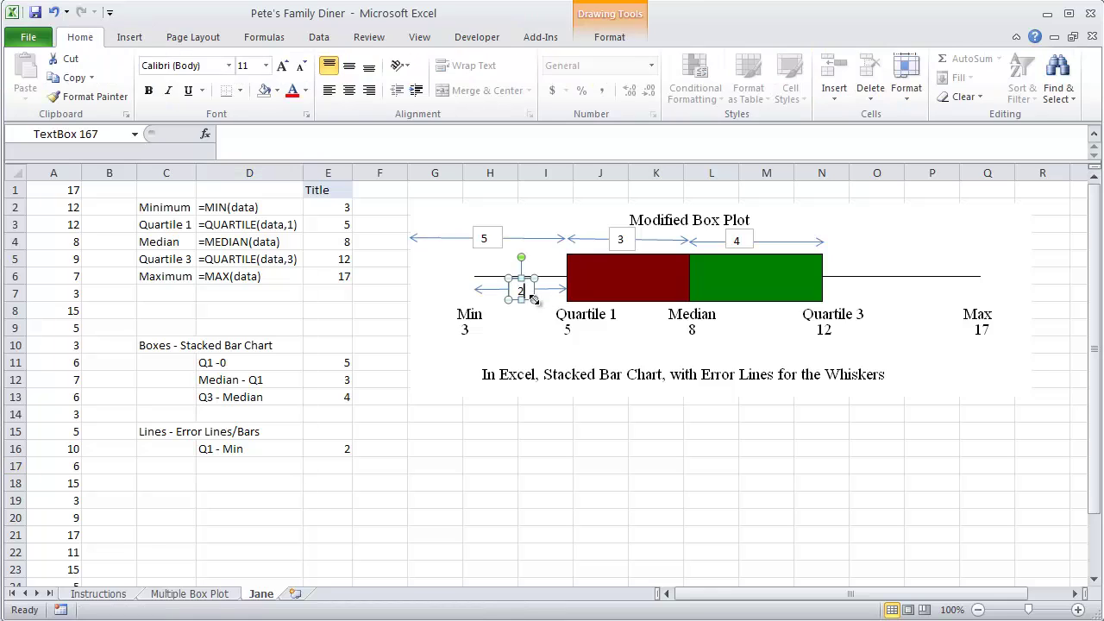
{"action": "left_click", "coordinate": [491, 356]}
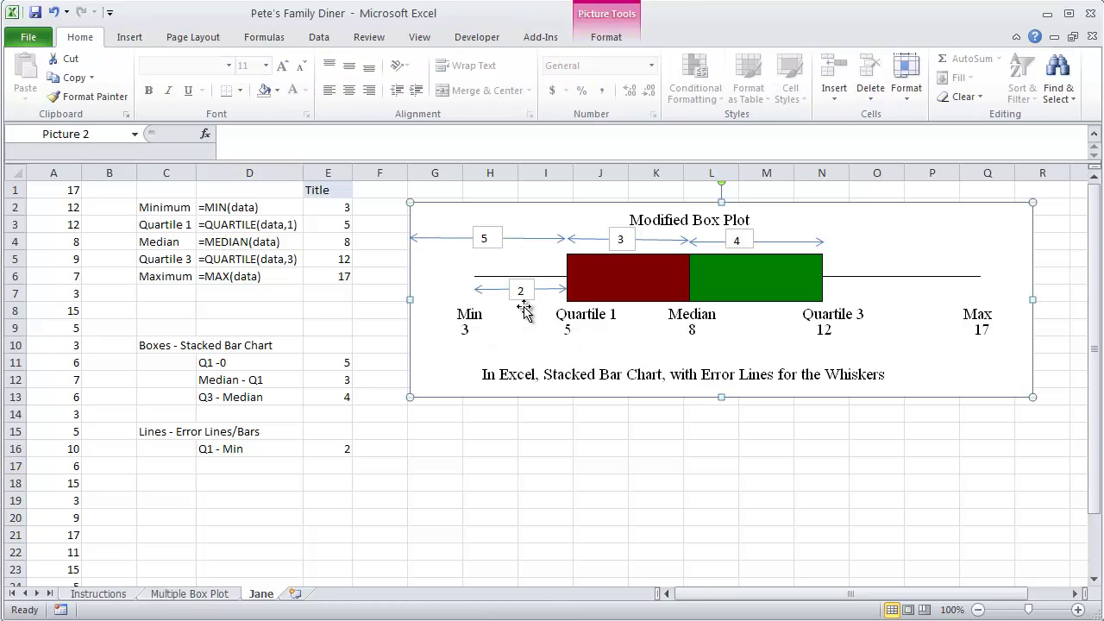
Draw a horizontal double-headed arrow about 1.87" long below the other whisker, from Quartile 3 to Max.
{"action": "left_click", "coordinate": [130, 37]}
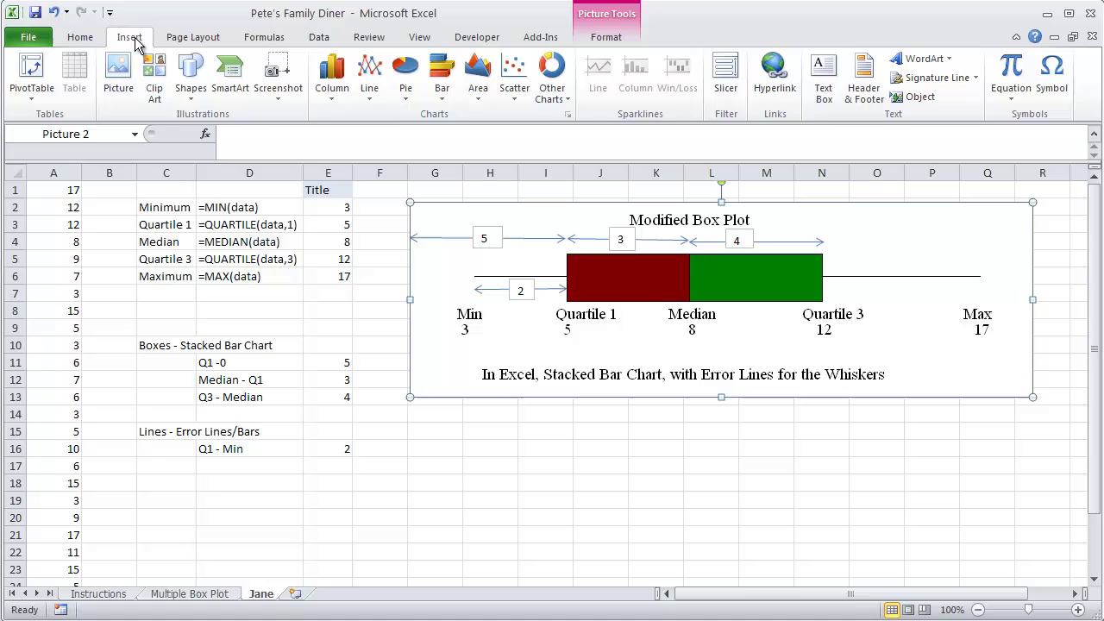
{"action": "left_click", "coordinate": [185, 89]}
{"action": "left_click", "coordinate": [186, 138]}
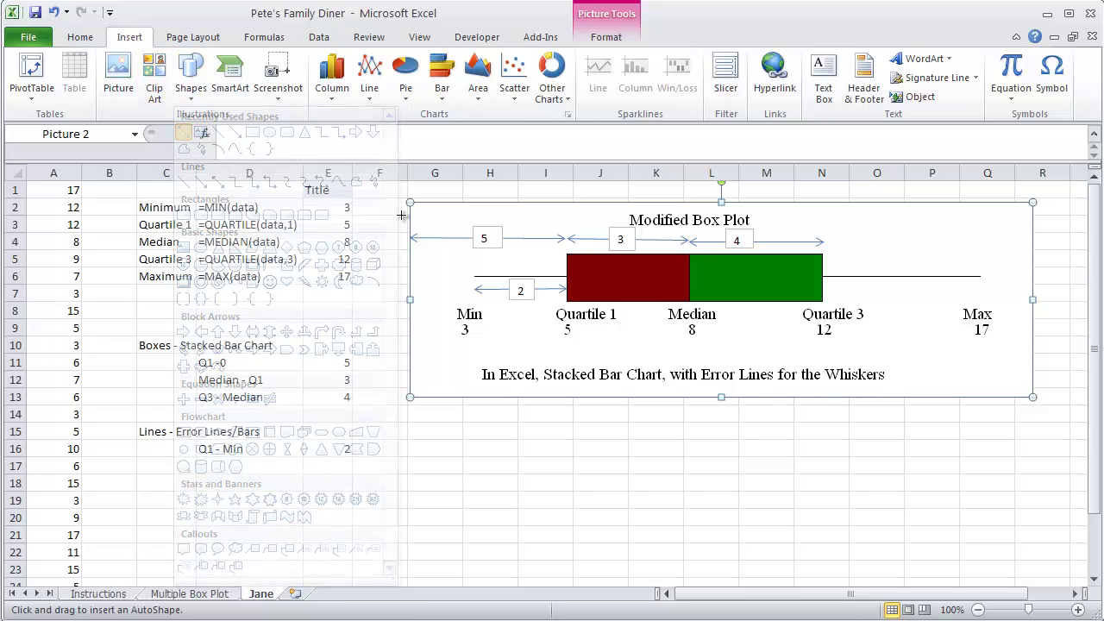
{"action": "left_click_drag", "start_coordinate": [826, 292], "coordinate": [981, 292]}
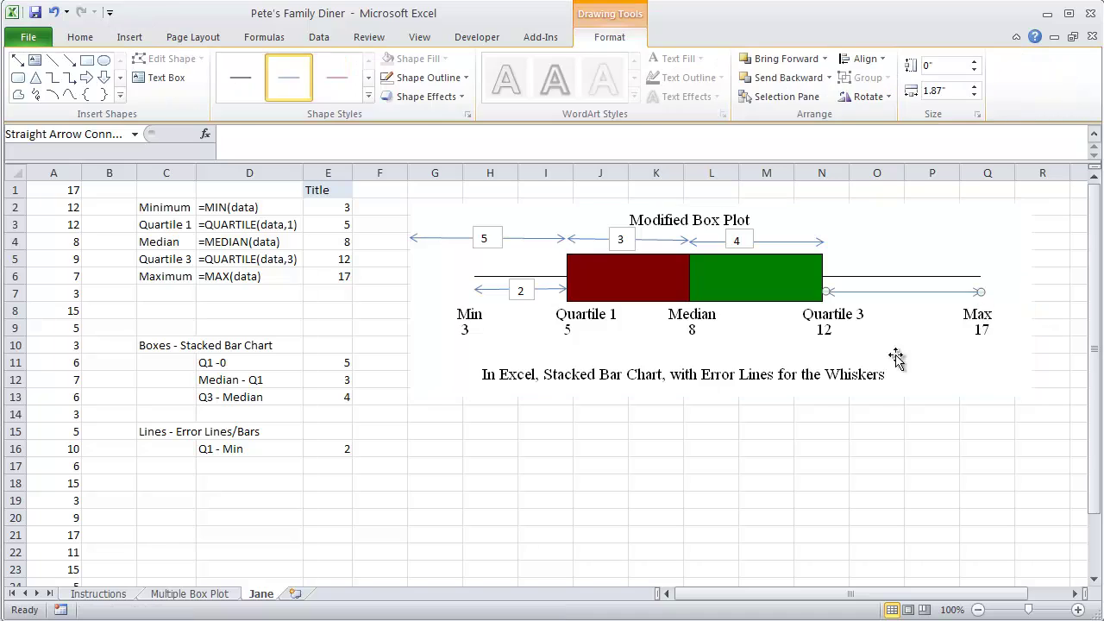
Label cell D17 "Max - Q3" and enter the formula =E6-E5 in E17.
{"action": "left_click", "coordinate": [264, 464]}
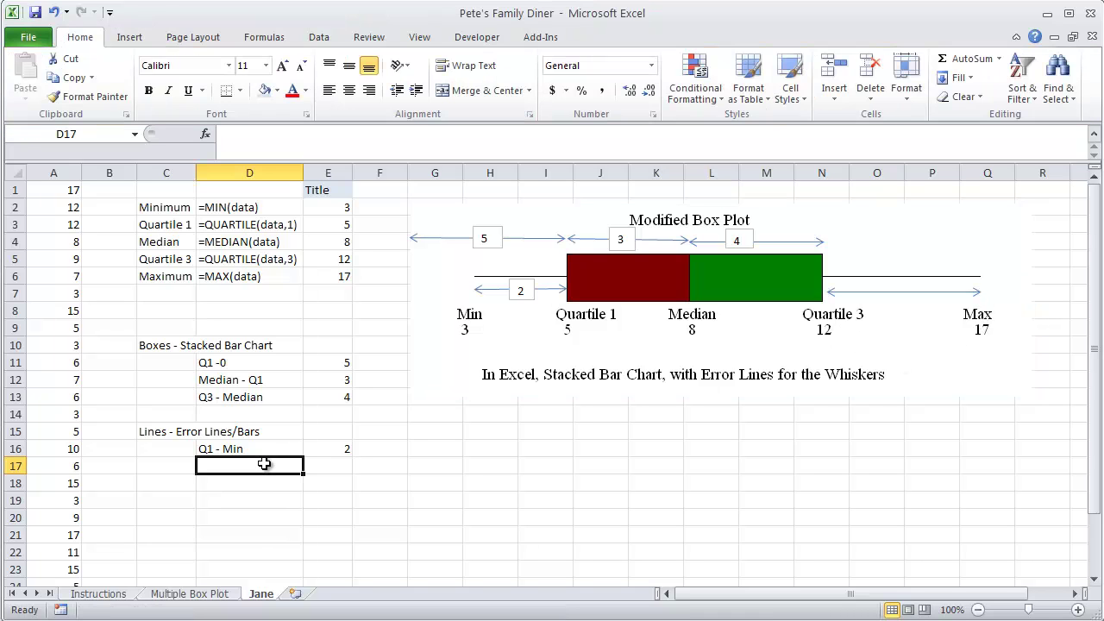
{"action": "type", "text": "Max -"}
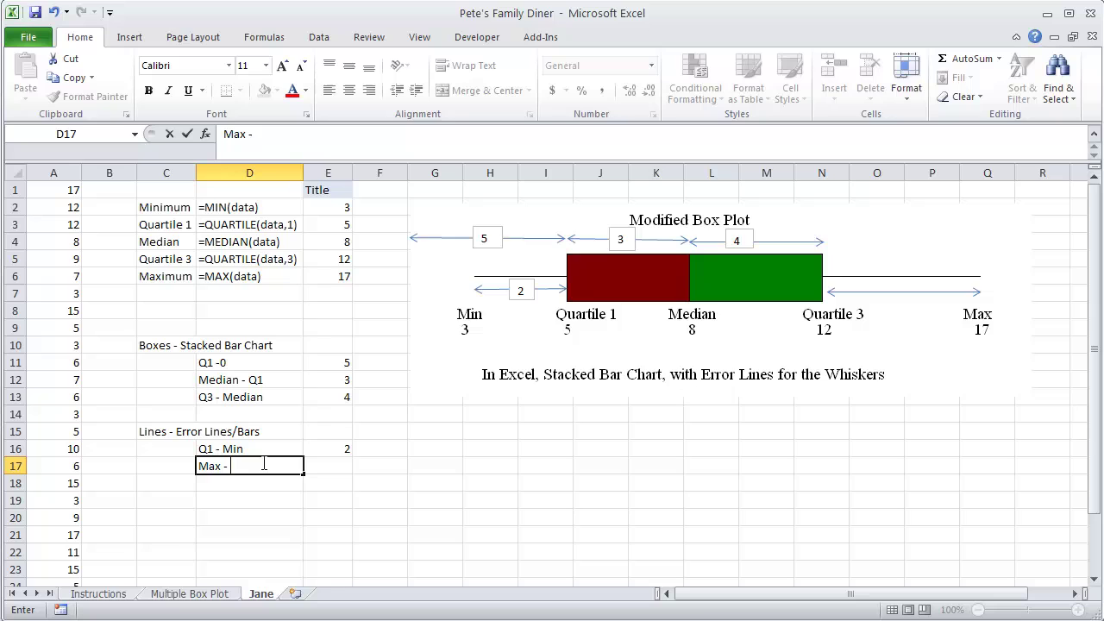
{"action": "type", "text": " Q3"}
{"action": "key", "text": "Return"}
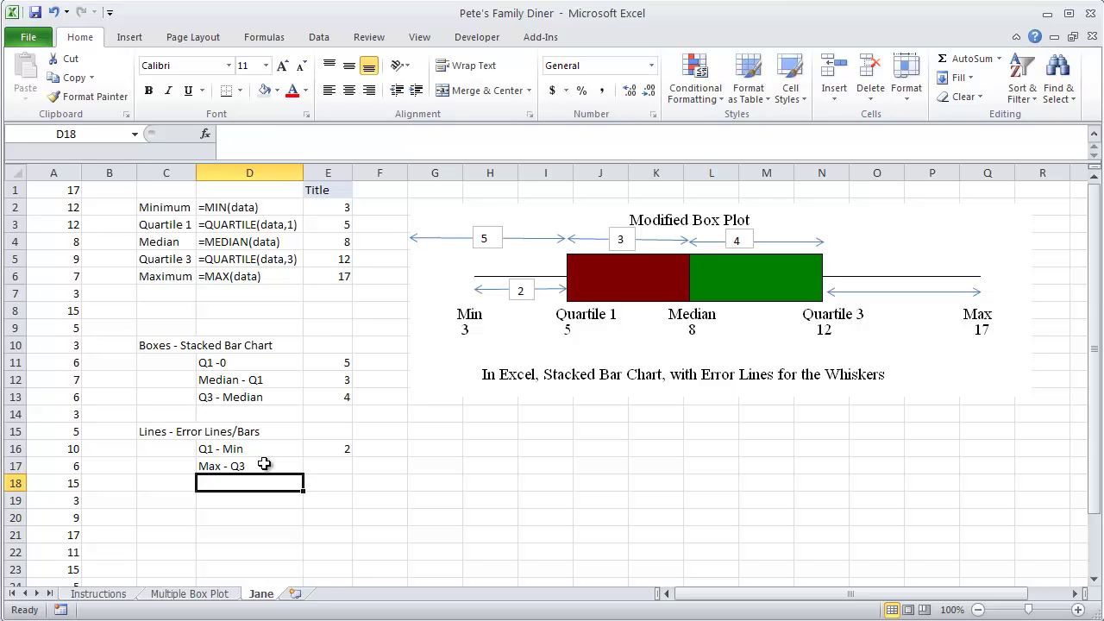
{"action": "left_click", "coordinate": [318, 463]}
{"action": "type", "text": "="}
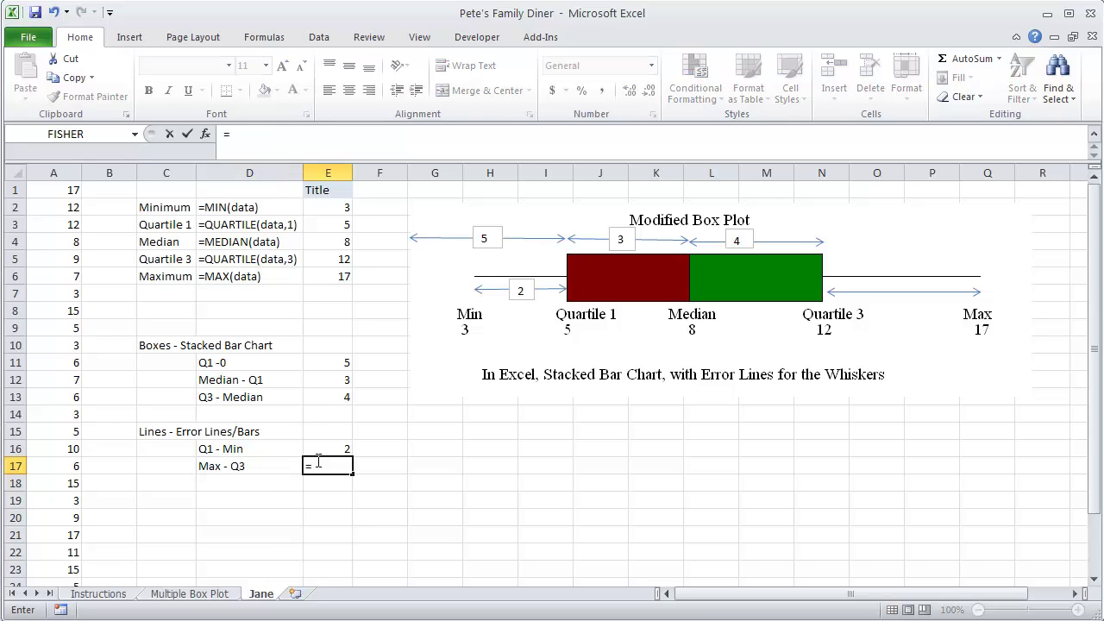
{"action": "left_click", "coordinate": [336, 285]}
{"action": "type", "text": "-"}
{"action": "left_click", "coordinate": [342, 260]}
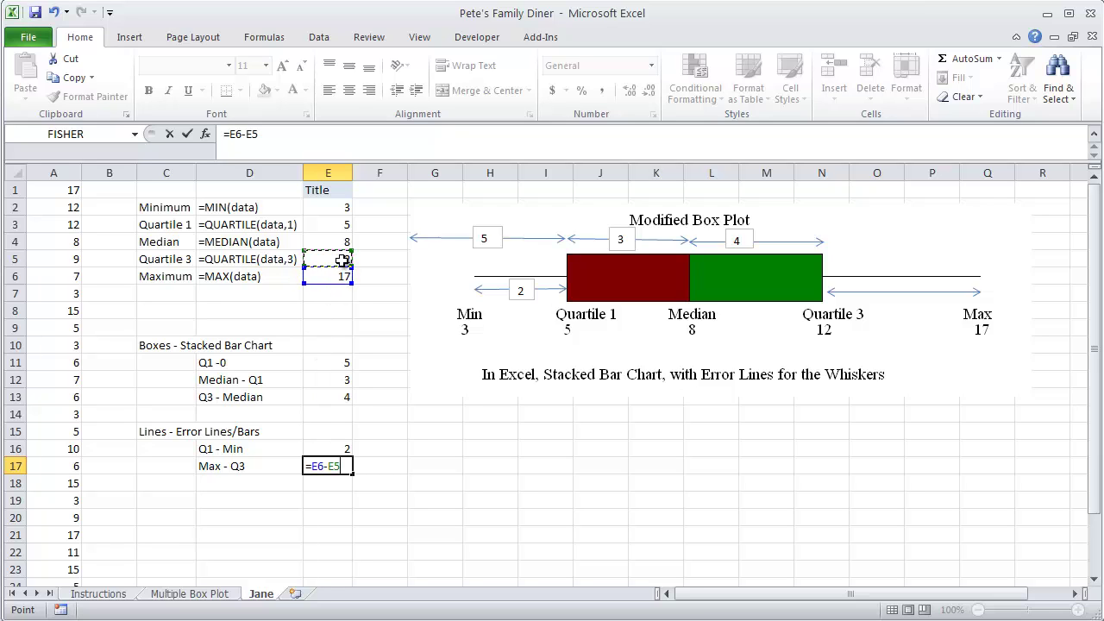
{"action": "key", "text": "Return"}
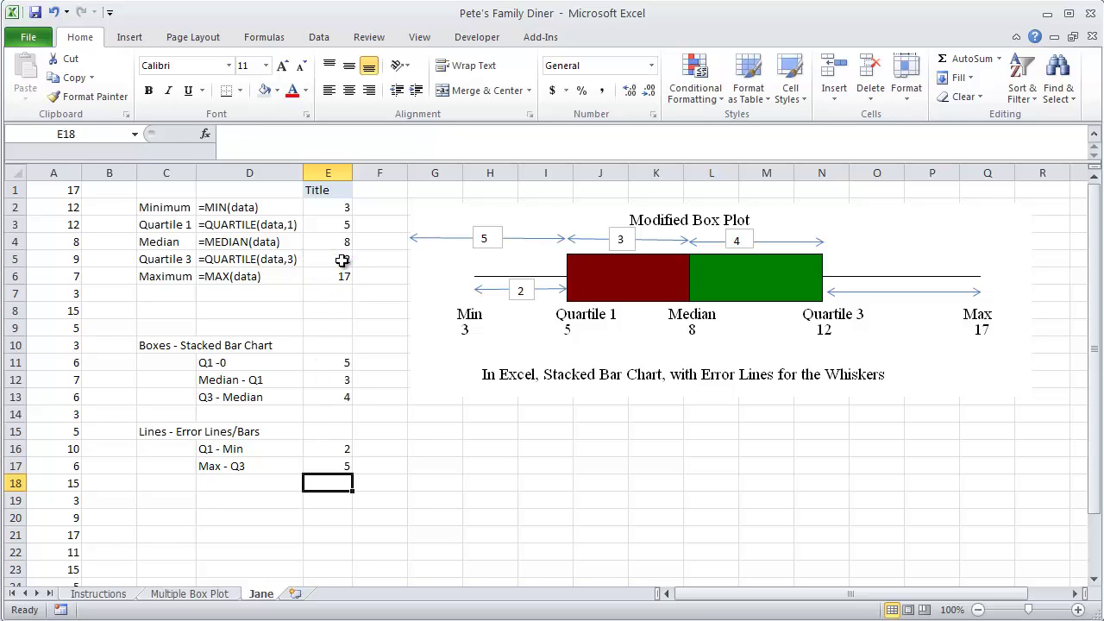
Add a small text box reading 5 over the arrow between Quartile 3 and Max.
{"action": "left_click", "coordinate": [129, 37]}
{"action": "left_click", "coordinate": [194, 76]}
{"action": "left_click", "coordinate": [199, 134]}
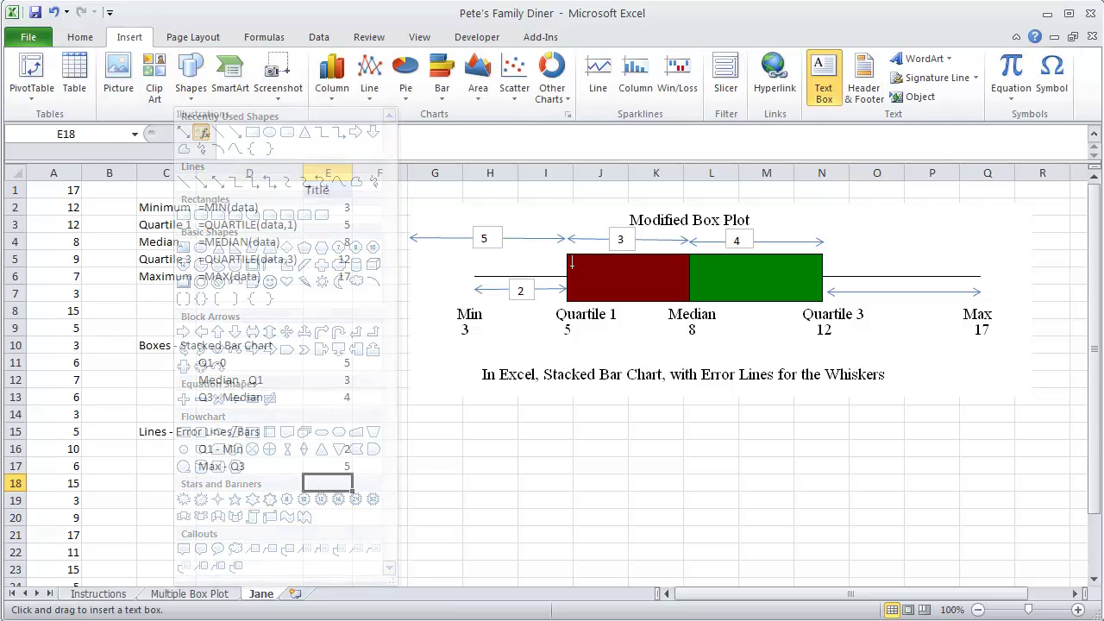
{"action": "left_click_drag", "start_coordinate": [888, 278], "coordinate": [920, 301]}
{"action": "type", "text": "5"}
{"action": "left_click", "coordinate": [771, 522]}
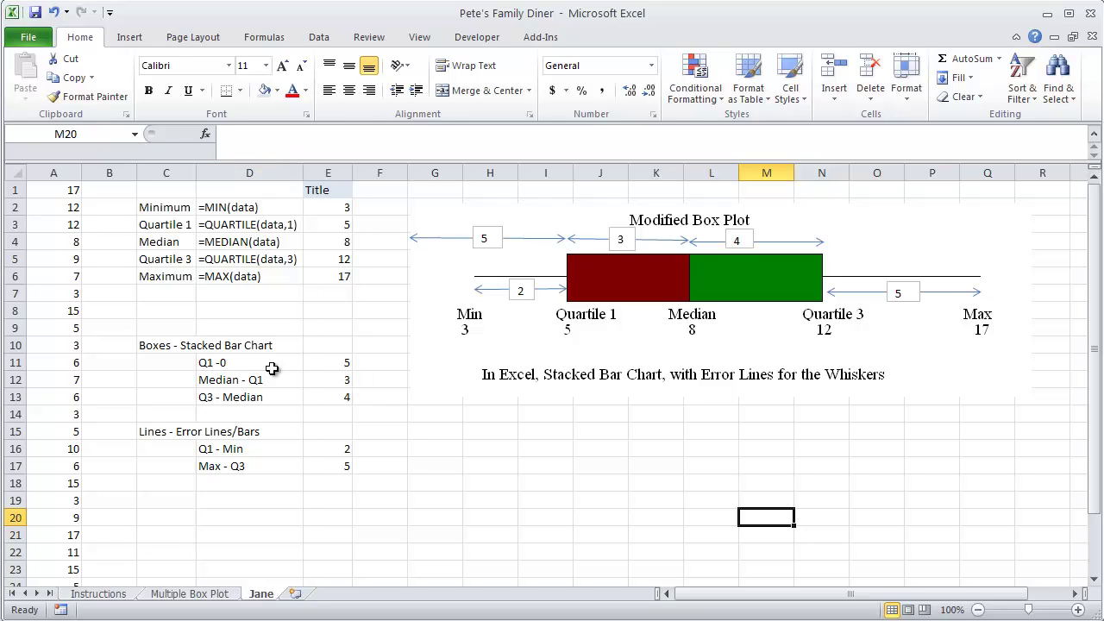
Insert a 2-D stacked bar chart from E11:E13, switch its rows and columns, and move it below the diagram's boxes.
{"action": "left_click_drag", "start_coordinate": [334, 363], "coordinate": [334, 396]}
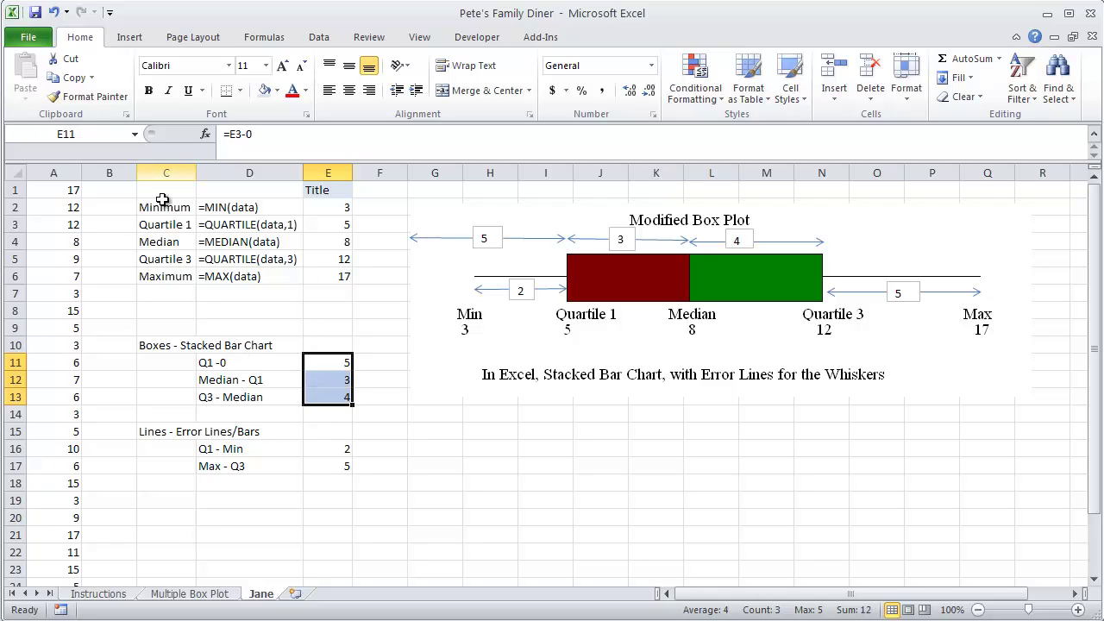
{"action": "left_click", "coordinate": [130, 39]}
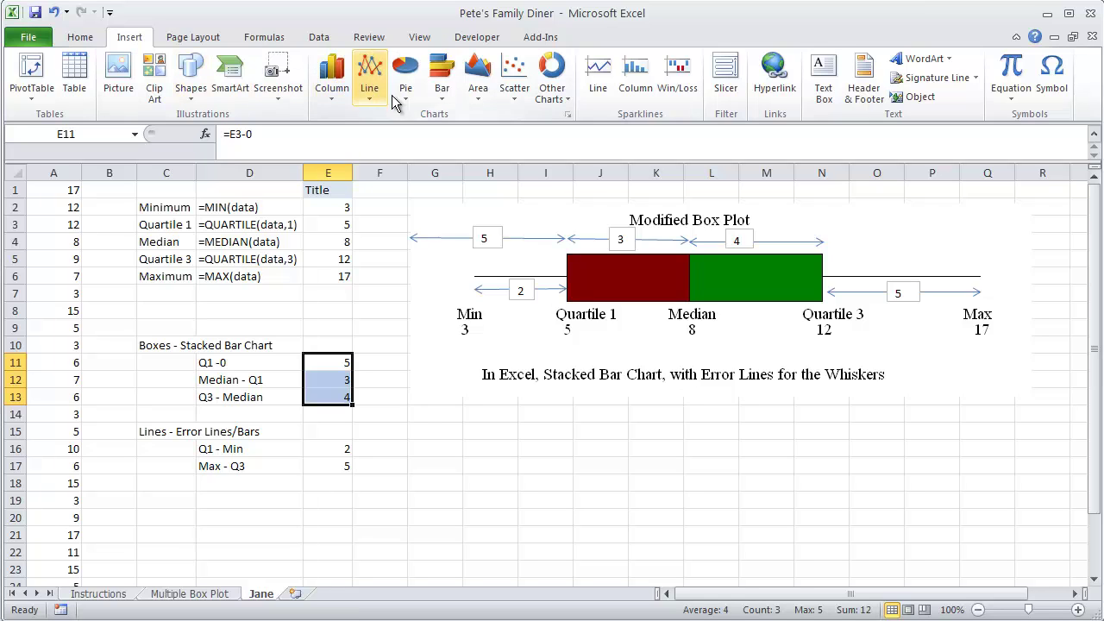
{"action": "left_click", "coordinate": [444, 93]}
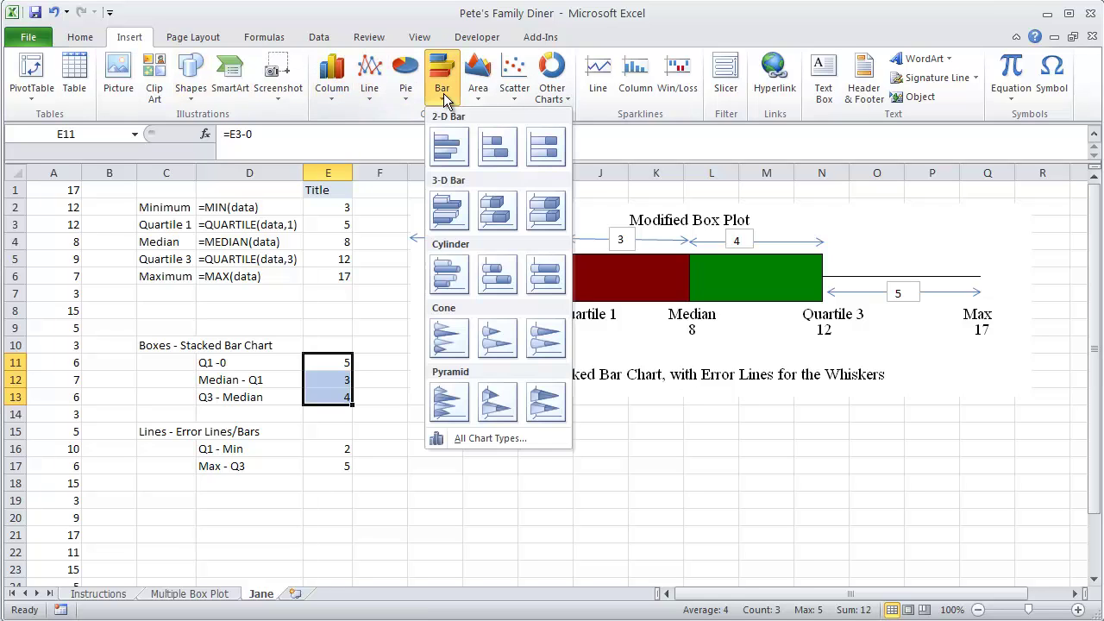
{"action": "left_click", "coordinate": [498, 152]}
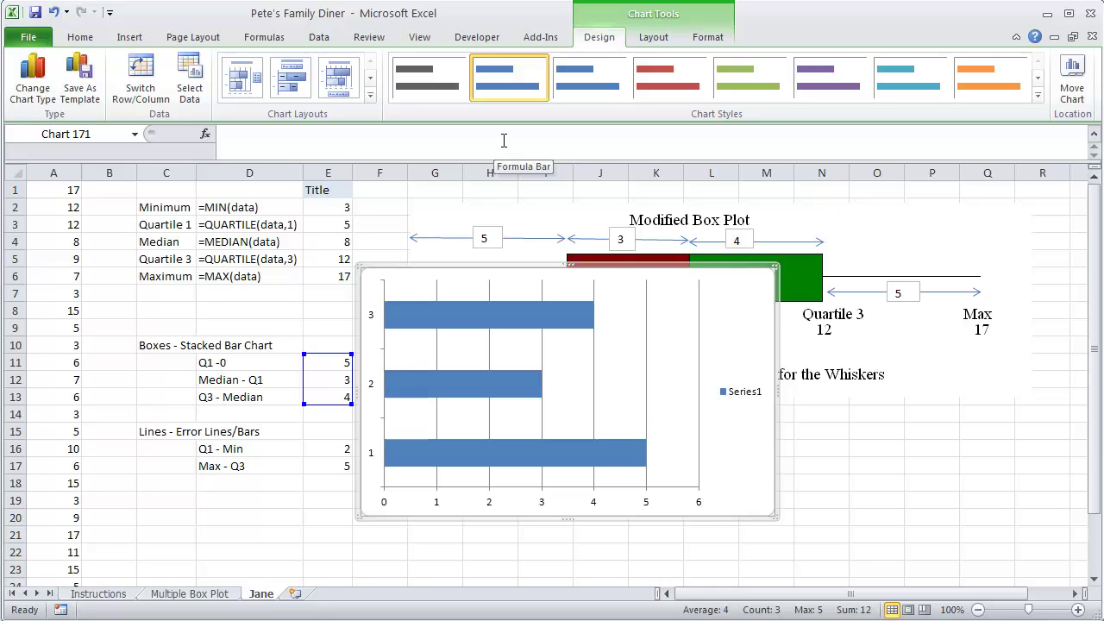
{"action": "left_click", "coordinate": [141, 73]}
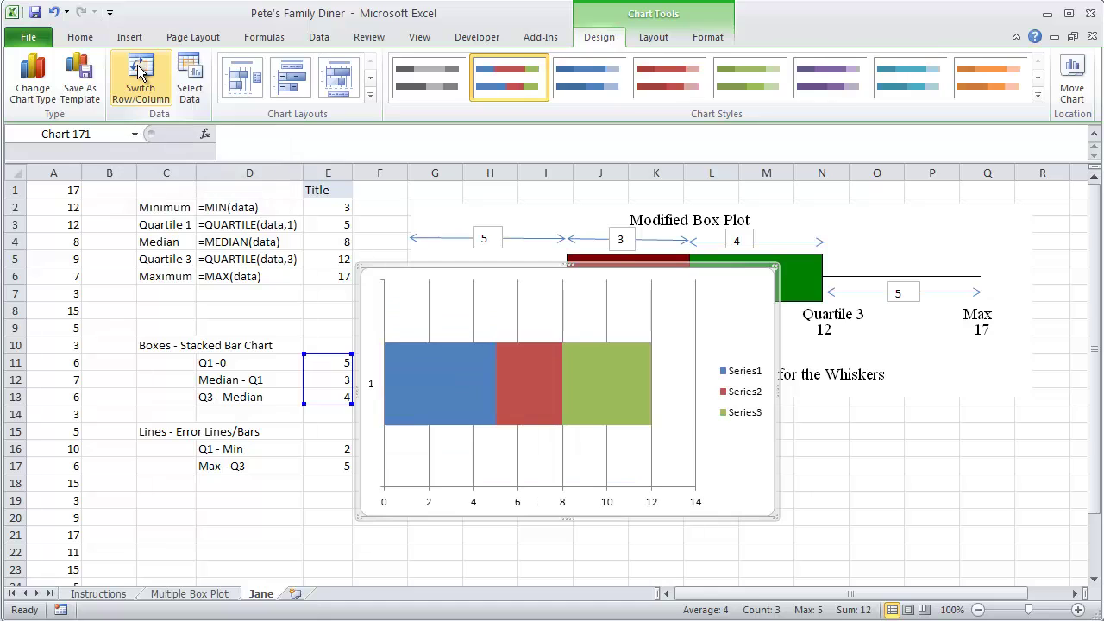
{"action": "left_click_drag", "start_coordinate": [369, 272], "coordinate": [462, 333]}
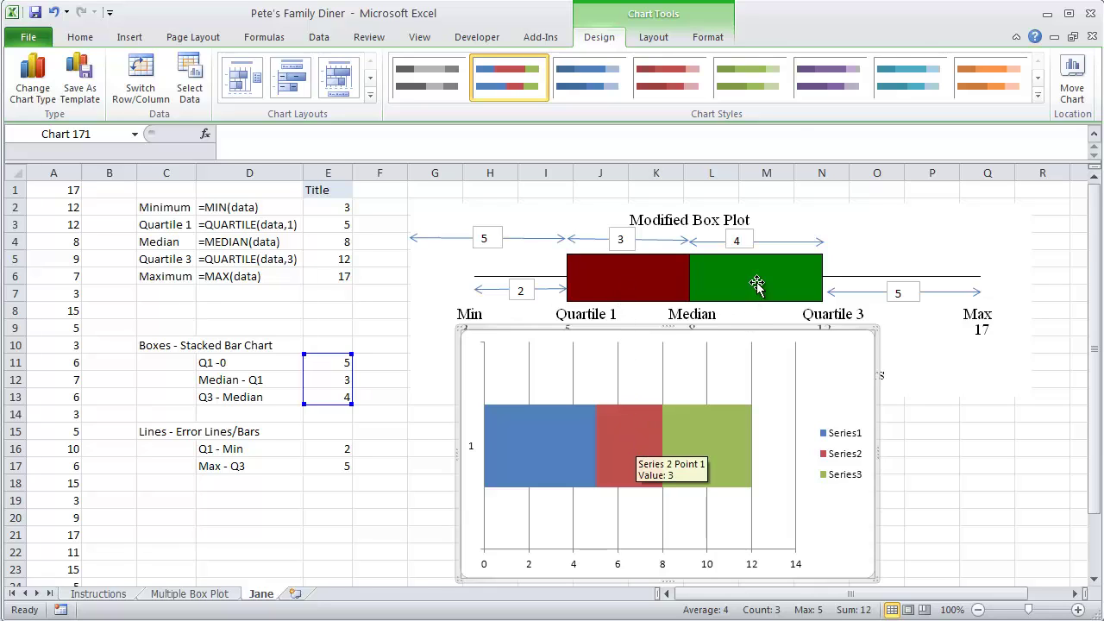
Set the first bar segment, Series1, to No Fill and No Outline.
{"action": "left_click", "coordinate": [552, 435]}
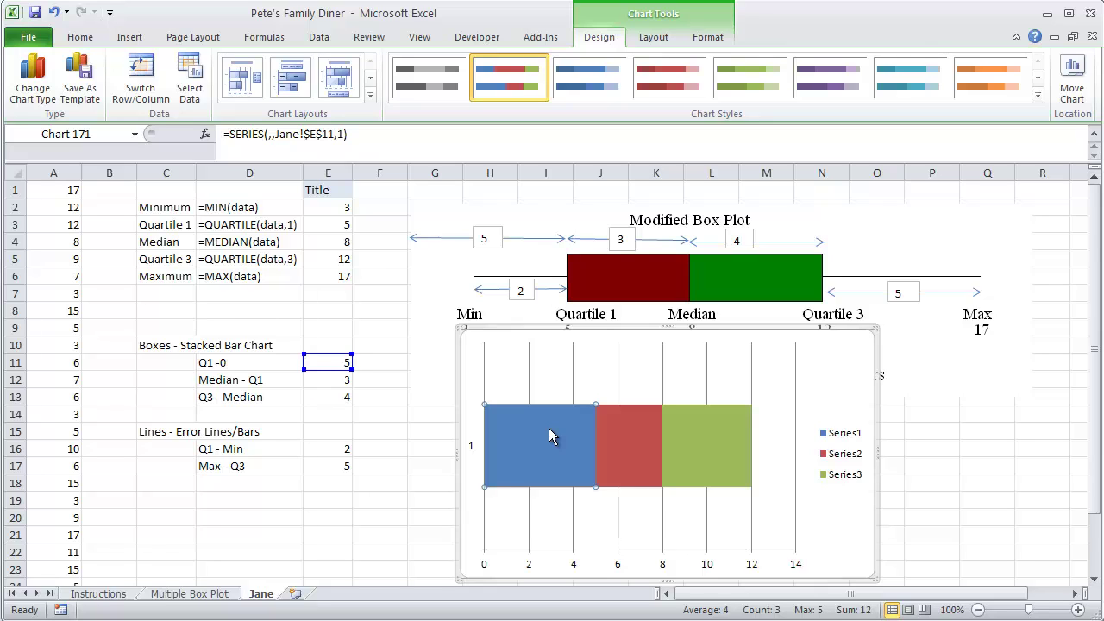
{"action": "left_click", "coordinate": [708, 37]}
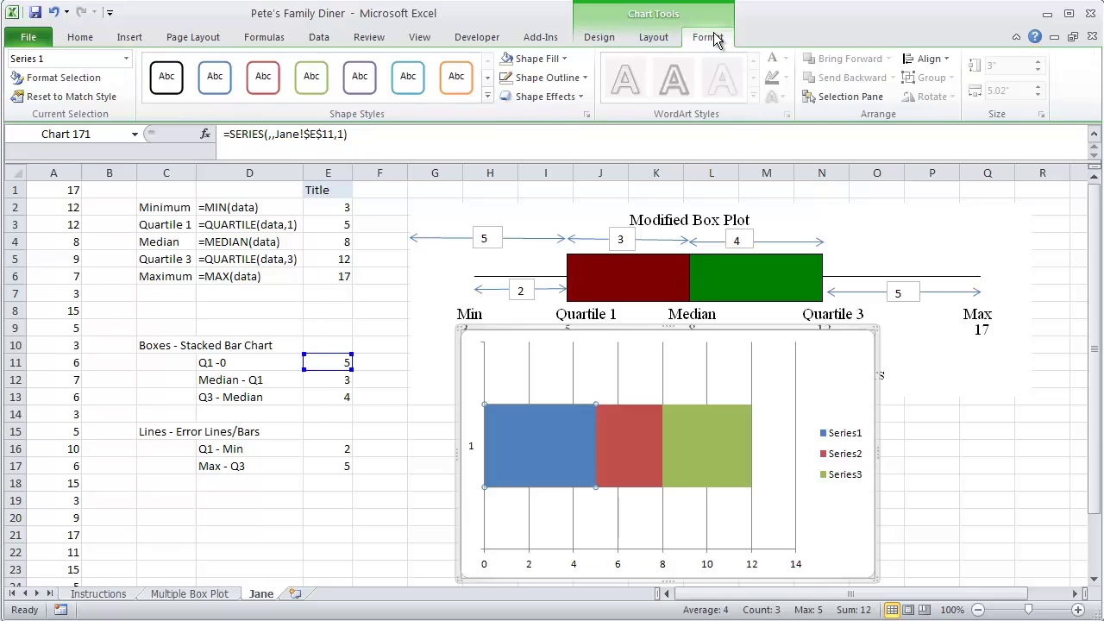
{"action": "left_click", "coordinate": [553, 58]}
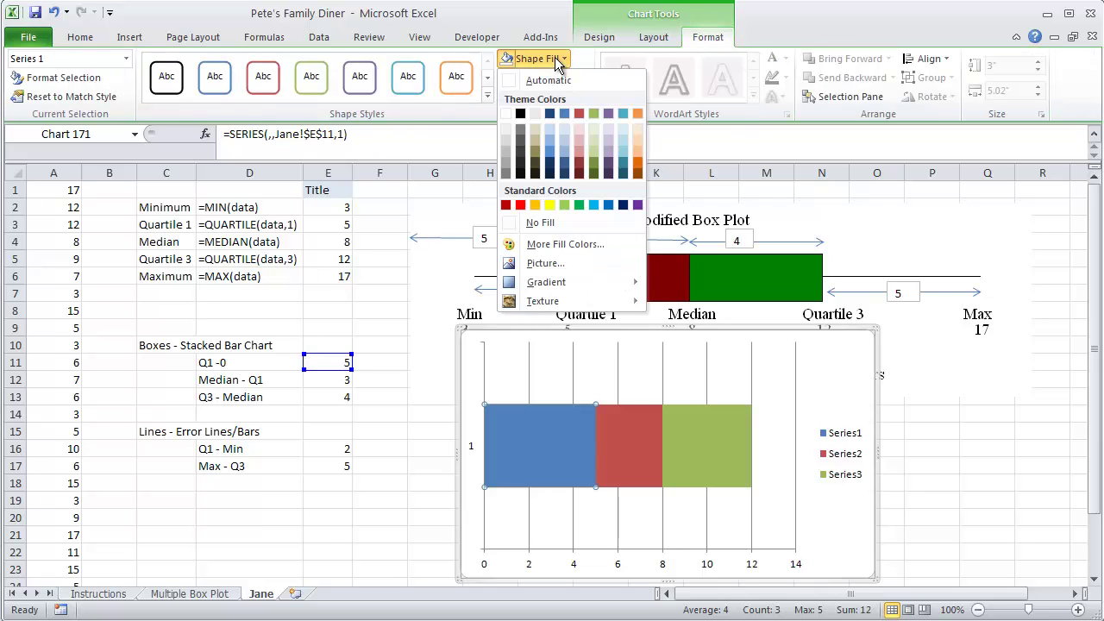
{"action": "left_click", "coordinate": [542, 223]}
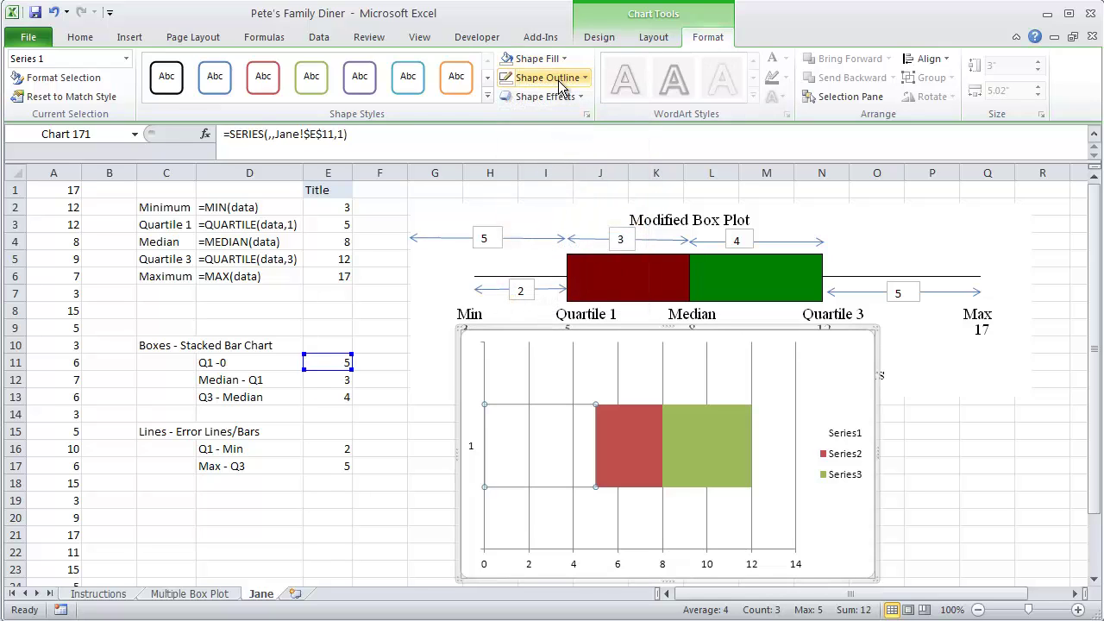
{"action": "left_click", "coordinate": [558, 78]}
{"action": "left_click", "coordinate": [548, 242]}
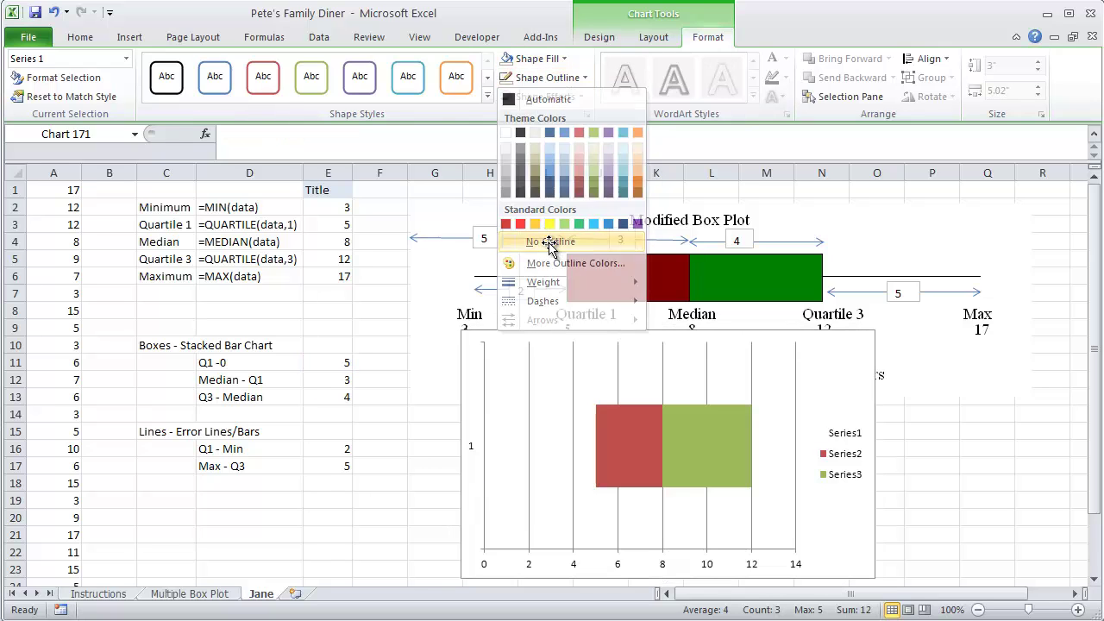
Add horizontal error bars to the hidden Series1 segment with the direction set to Minus.
{"action": "mouse_move", "coordinate": [550, 457]}
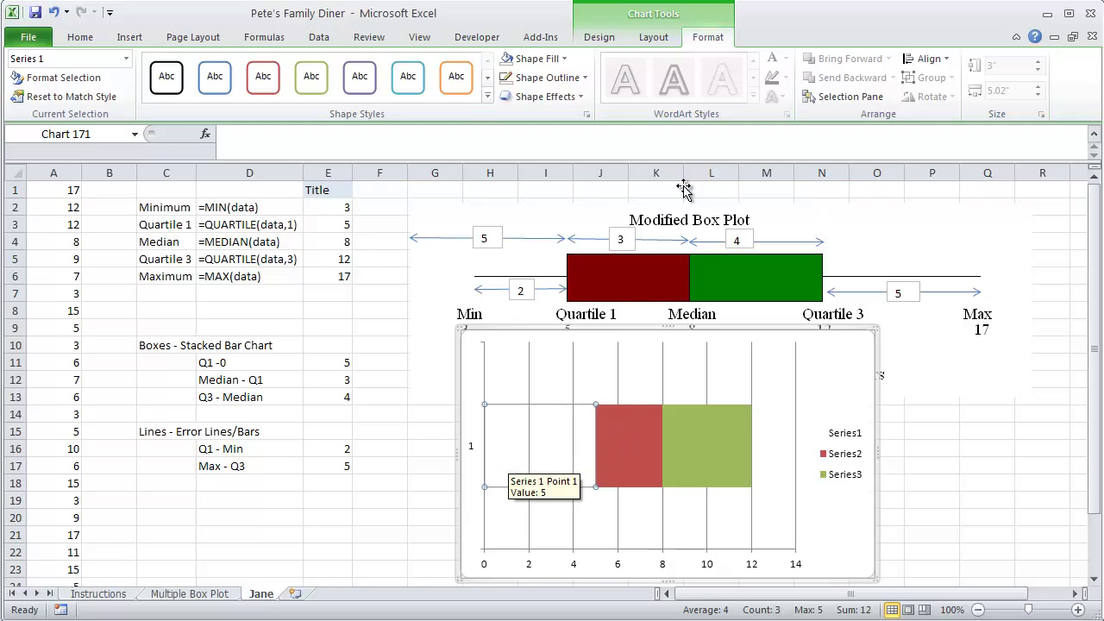
{"action": "left_click", "coordinate": [657, 39]}
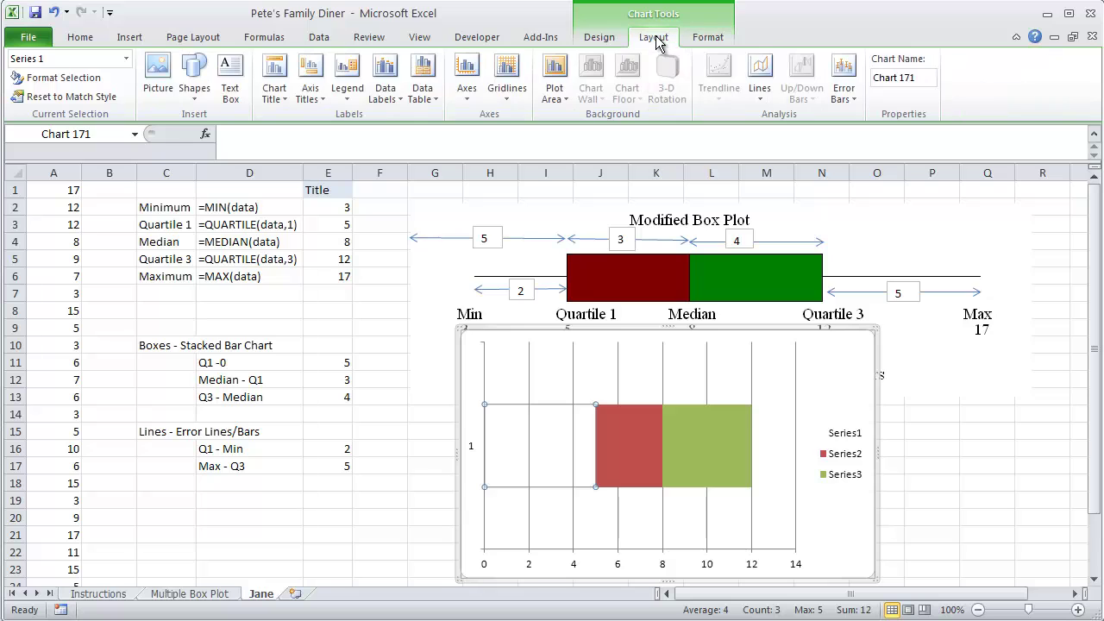
{"action": "left_click", "coordinate": [846, 101]}
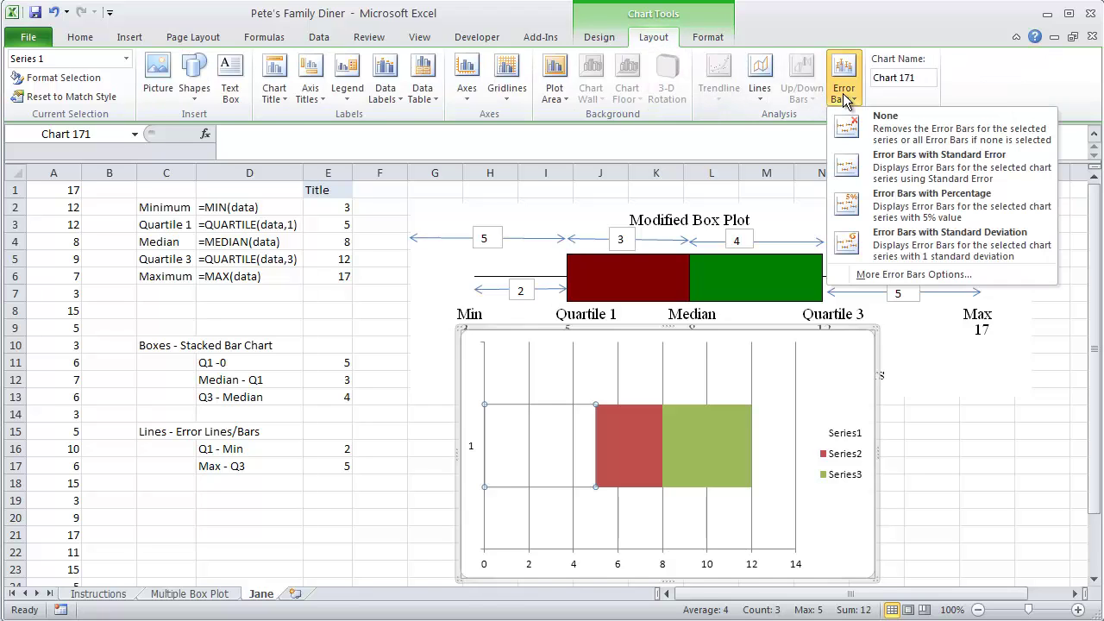
{"action": "left_click", "coordinate": [881, 275]}
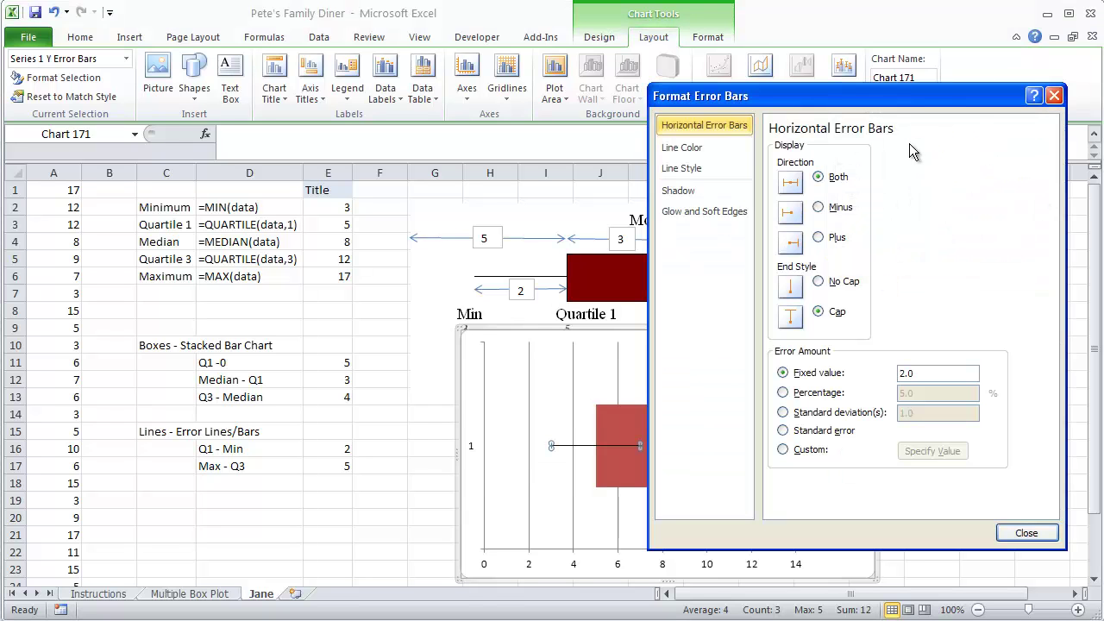
{"action": "left_click_drag", "start_coordinate": [899, 92], "coordinate": [319, 136]}
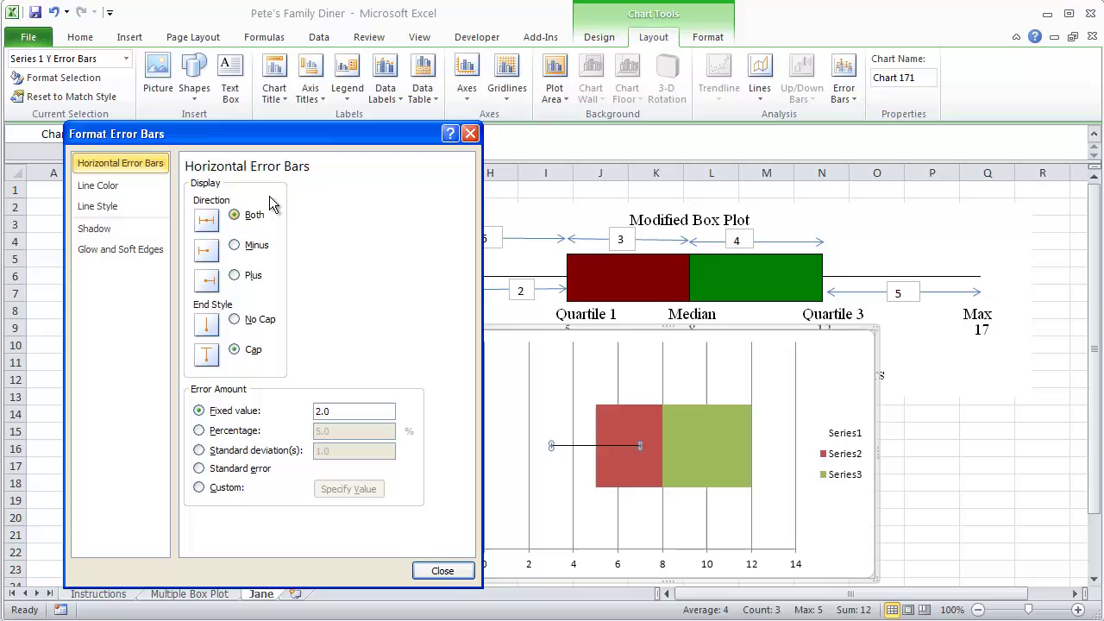
{"action": "left_click", "coordinate": [233, 246]}
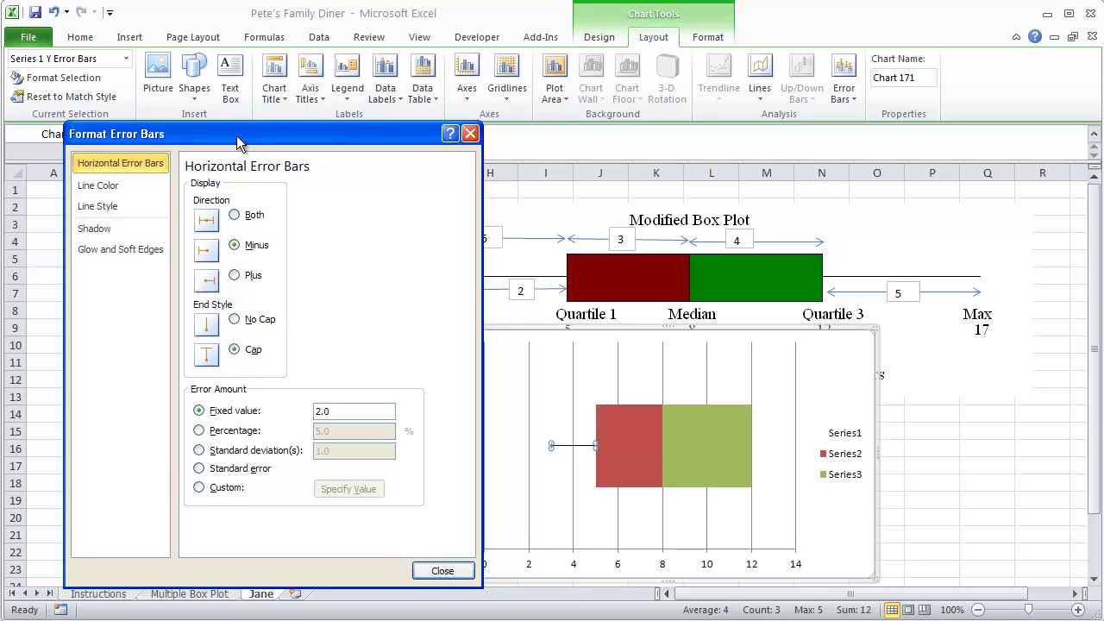
Set the Series1 error amount to Custom, taking the negative error value from cell E16.
{"action": "left_click_drag", "start_coordinate": [236, 135], "coordinate": [794, 129]}
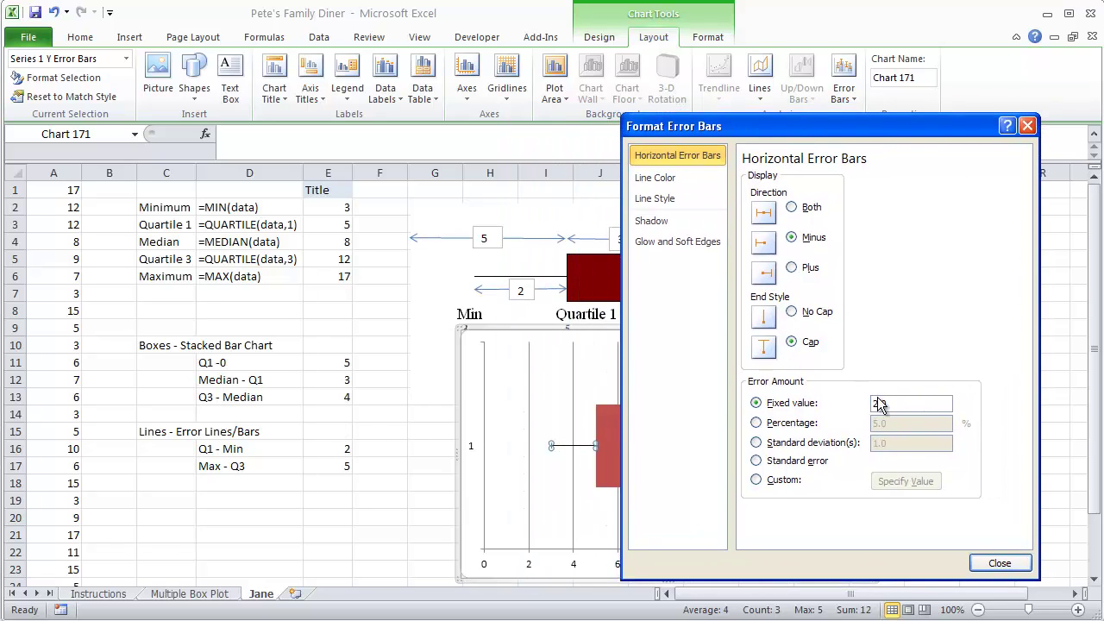
{"action": "left_click", "coordinate": [756, 481]}
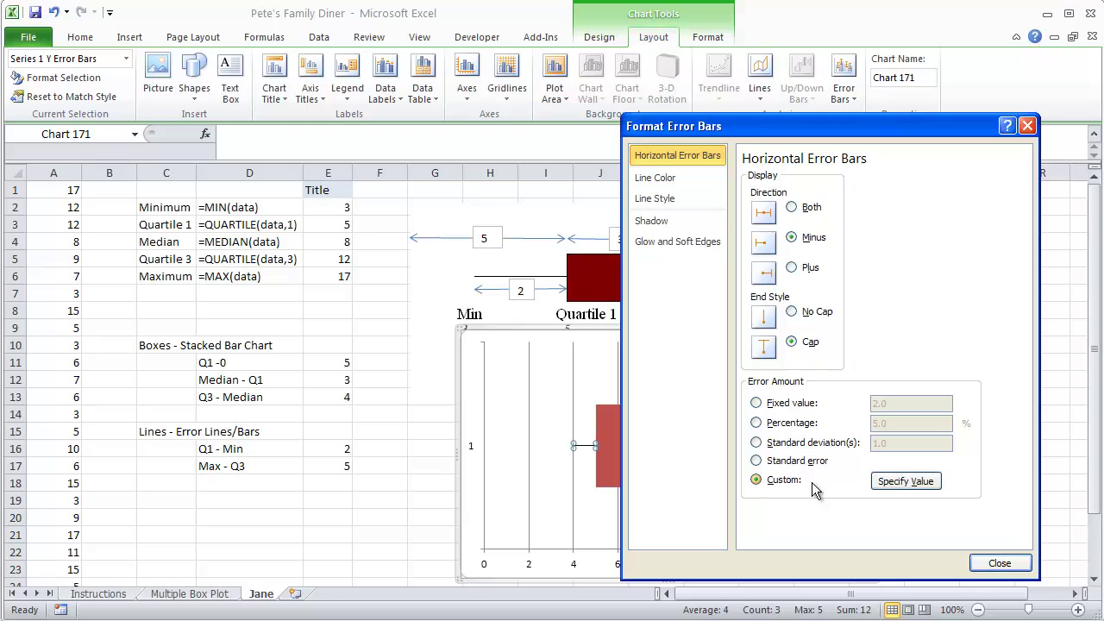
{"action": "left_click", "coordinate": [901, 481]}
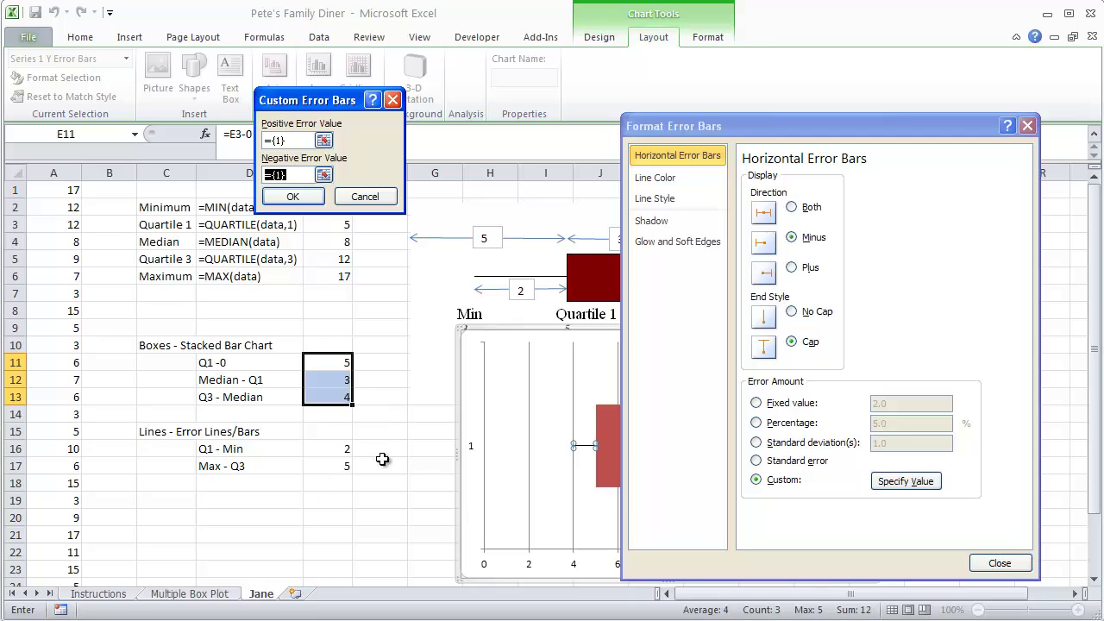
{"action": "left_click", "coordinate": [328, 448]}
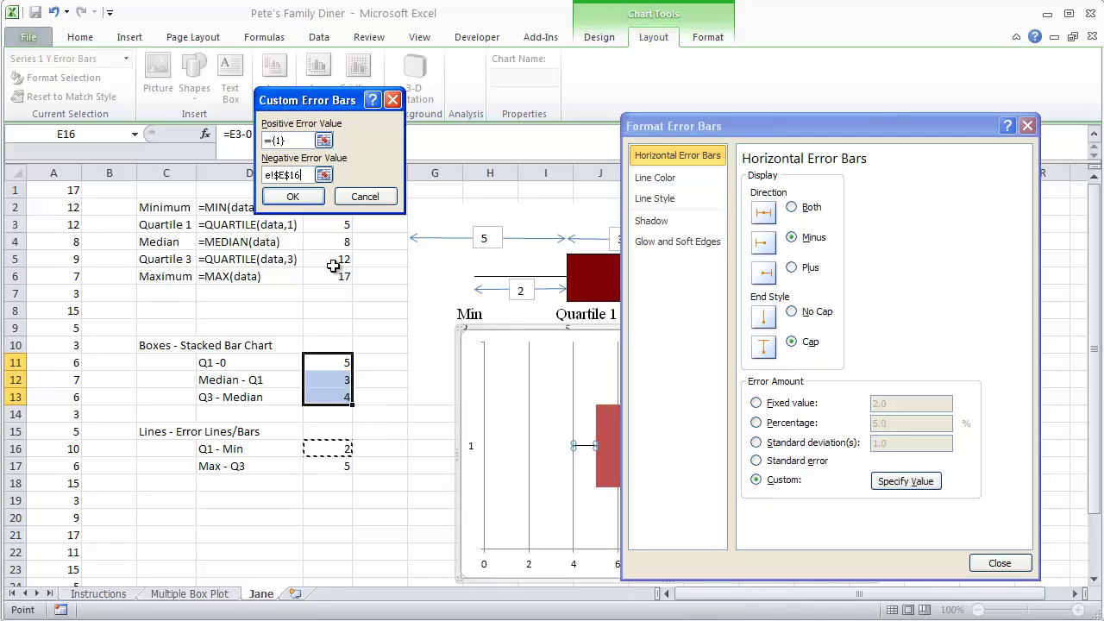
{"action": "left_click", "coordinate": [294, 198]}
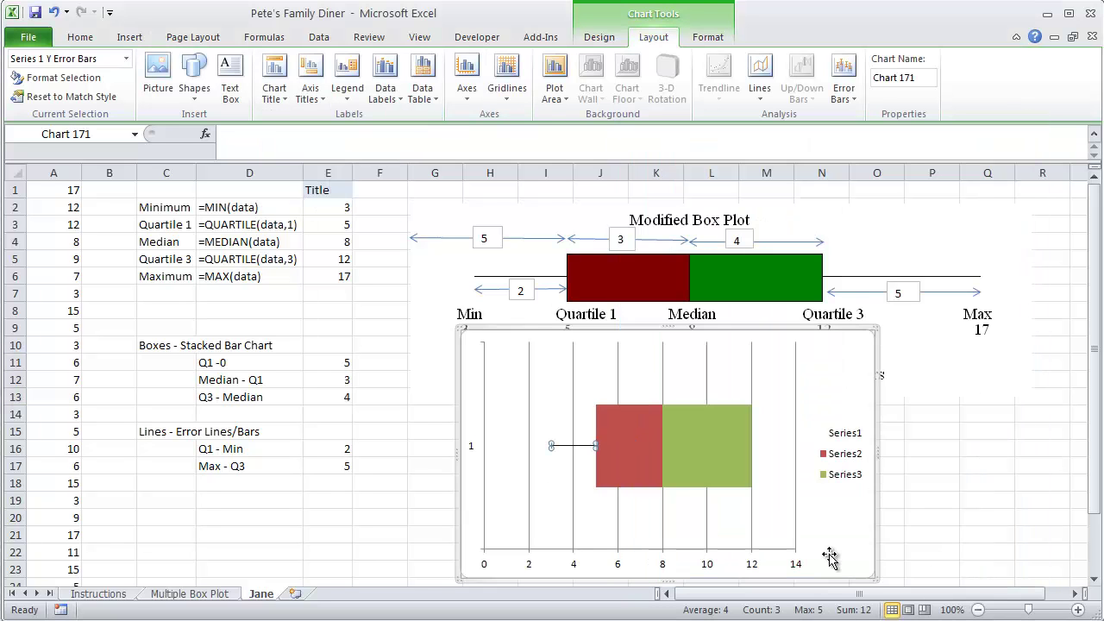
{"action": "left_click", "coordinate": [1003, 562]}
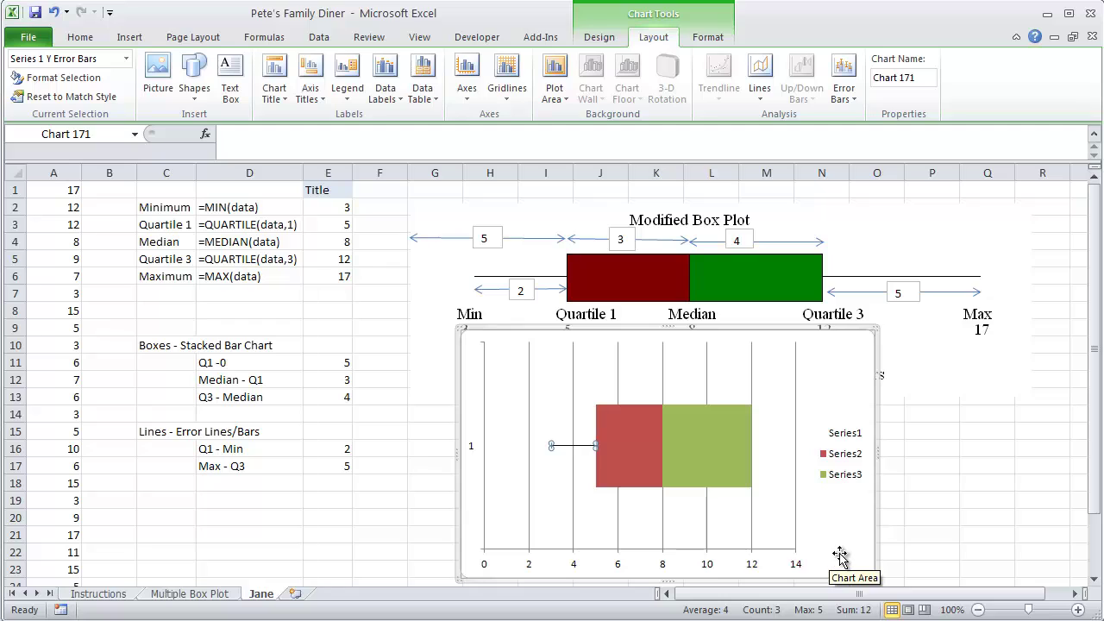
Add horizontal error bars to the green Series3 segment with the direction set to Plus.
{"action": "left_click", "coordinate": [716, 443]}
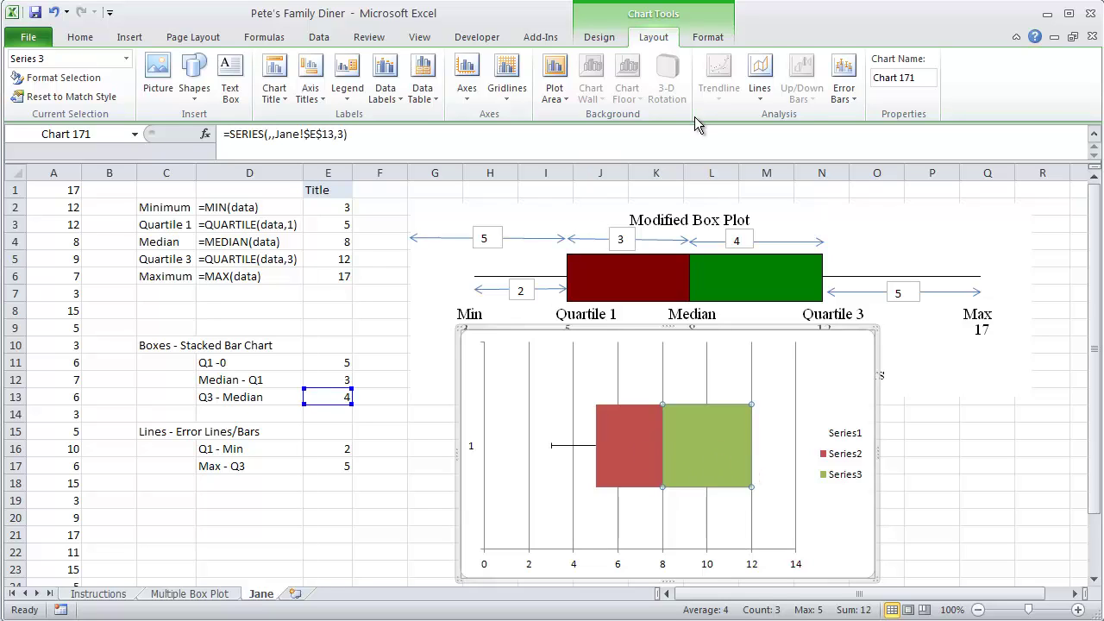
{"action": "left_click", "coordinate": [844, 95]}
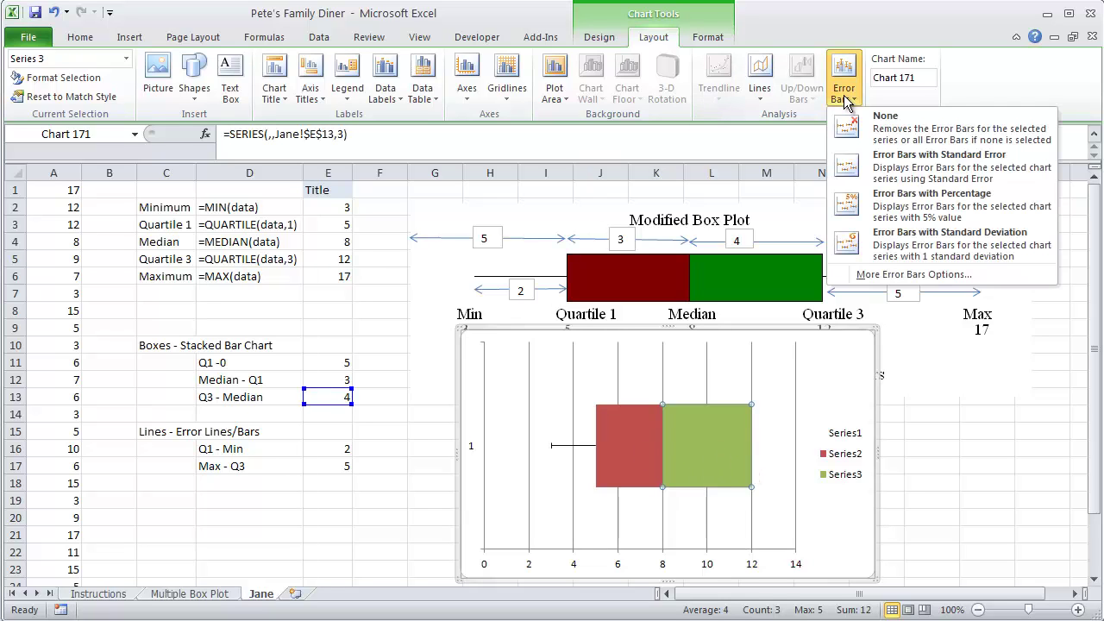
{"action": "left_click", "coordinate": [880, 276]}
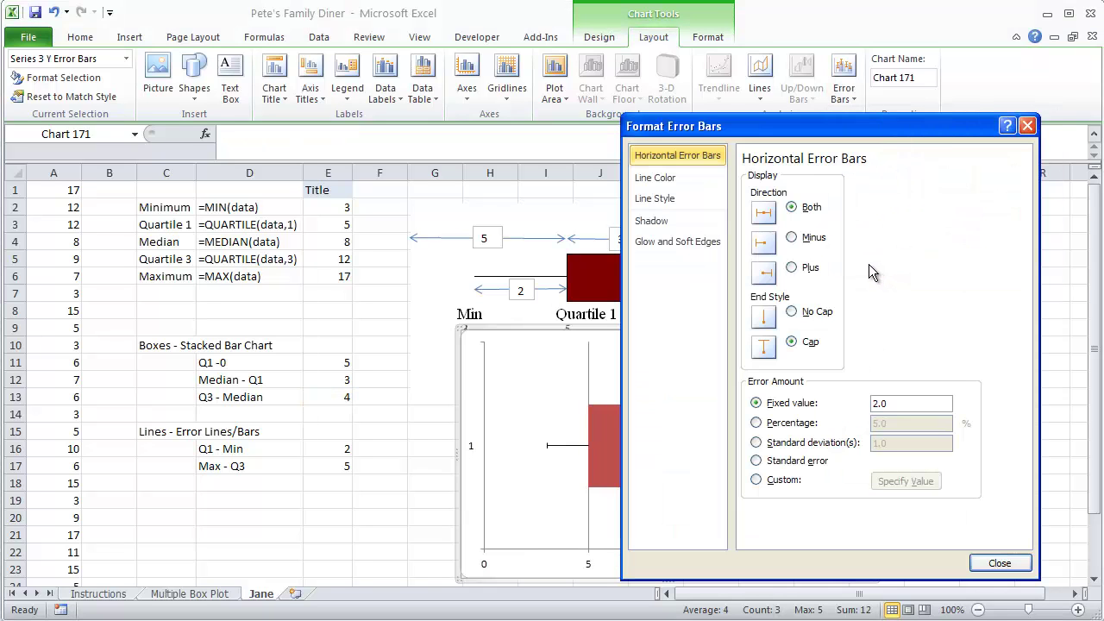
{"action": "left_click", "coordinate": [811, 267]}
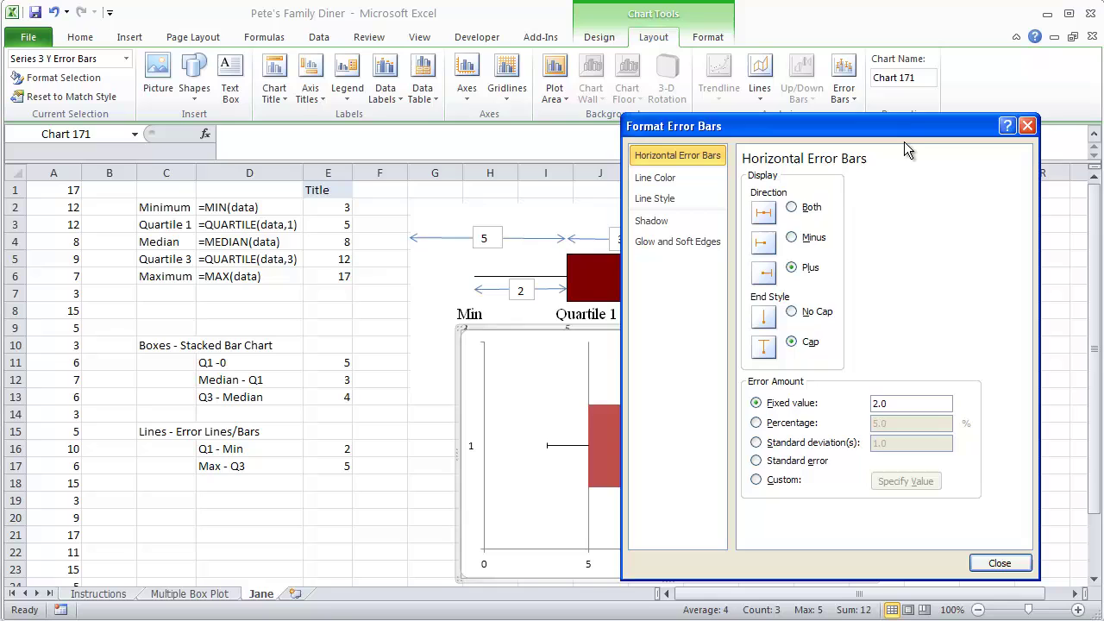
Set the Series3 error amount to Custom, taking the positive error value from cell E17.
{"action": "left_click_drag", "start_coordinate": [911, 130], "coordinate": [439, 145]}
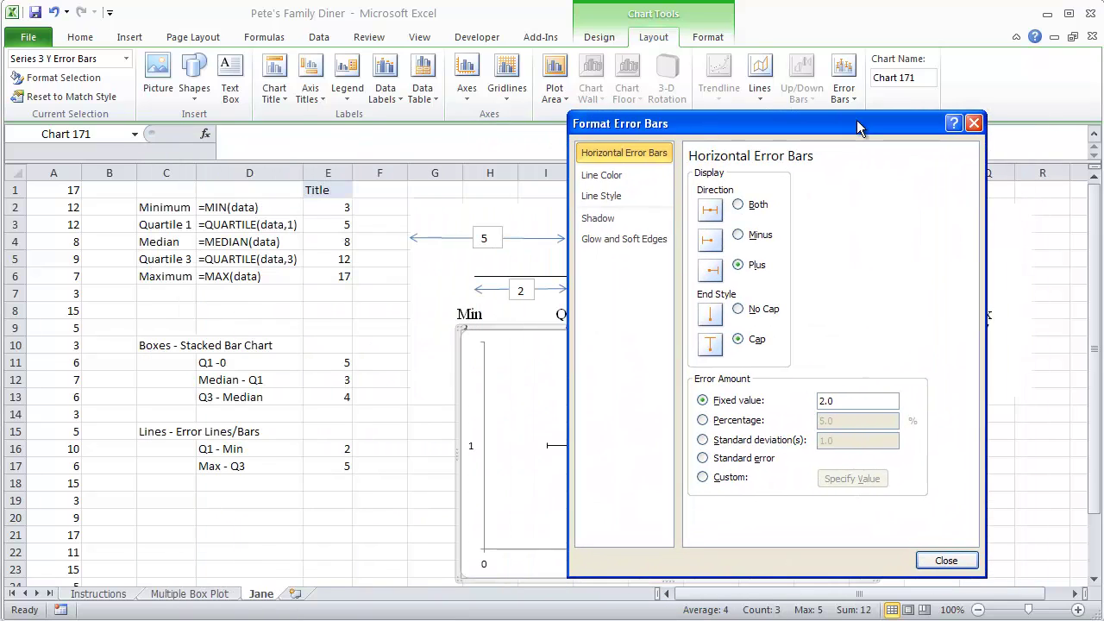
{"action": "left_click", "coordinate": [703, 479]}
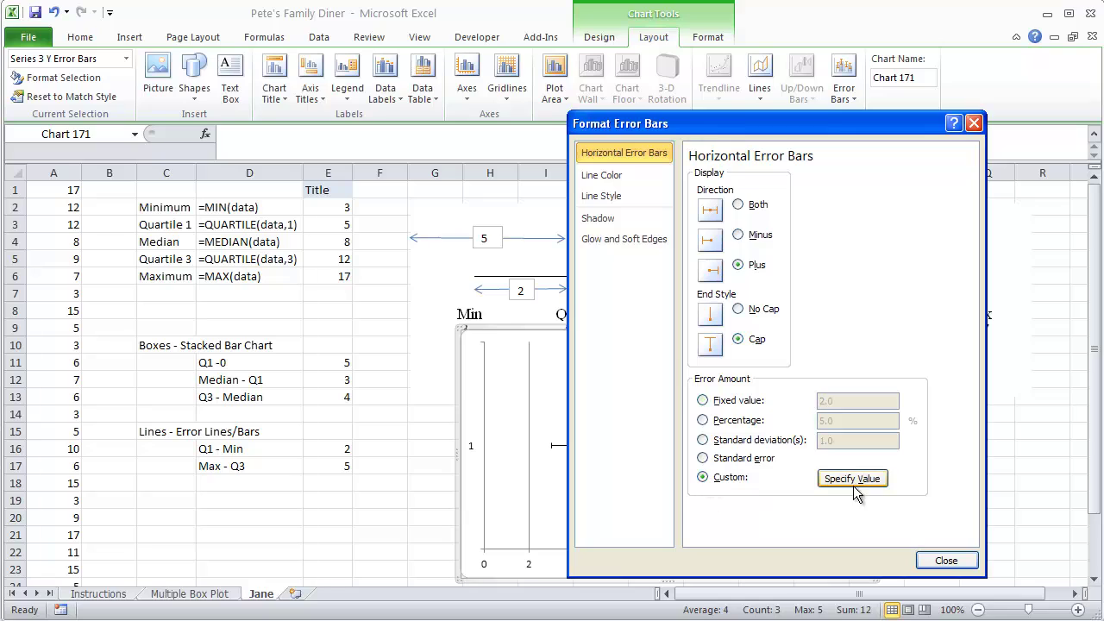
{"action": "left_click", "coordinate": [853, 479]}
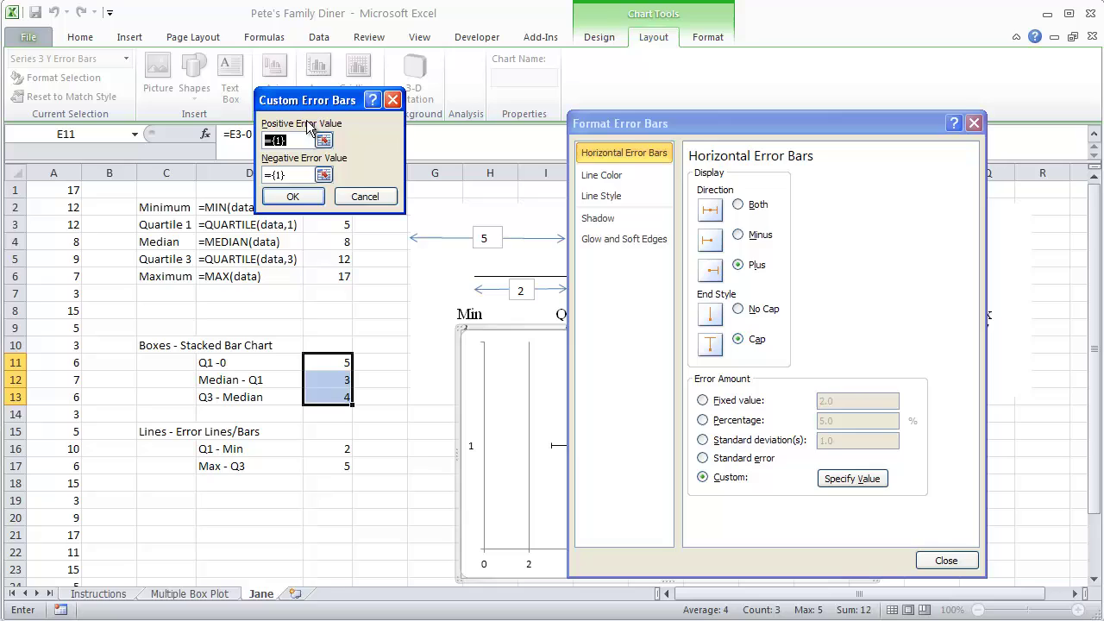
{"action": "left_click", "coordinate": [332, 466]}
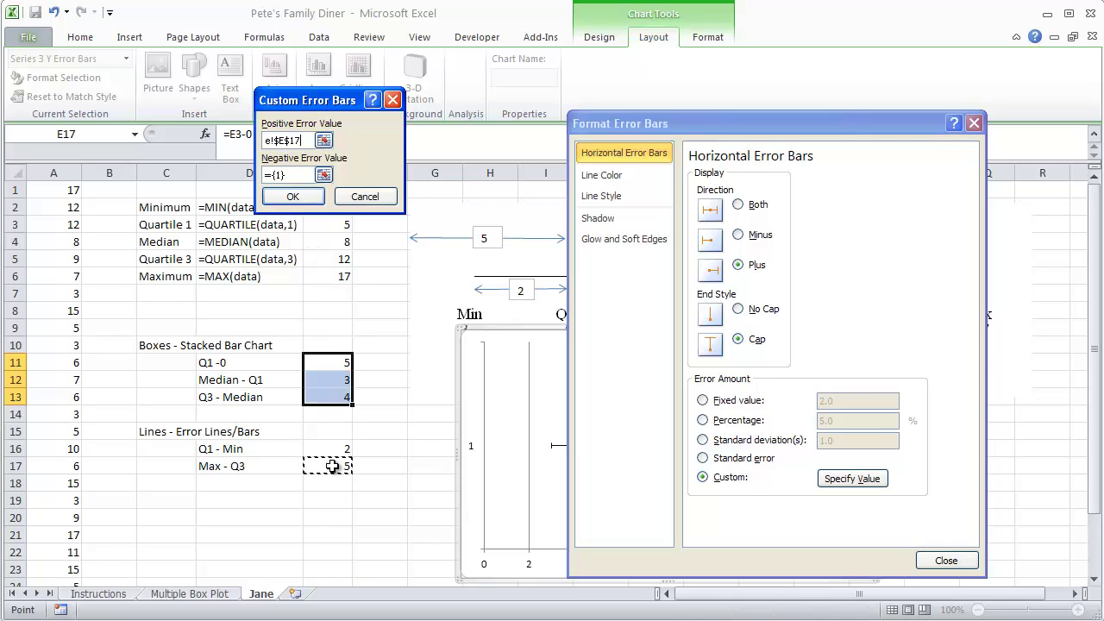
{"action": "left_click", "coordinate": [291, 197]}
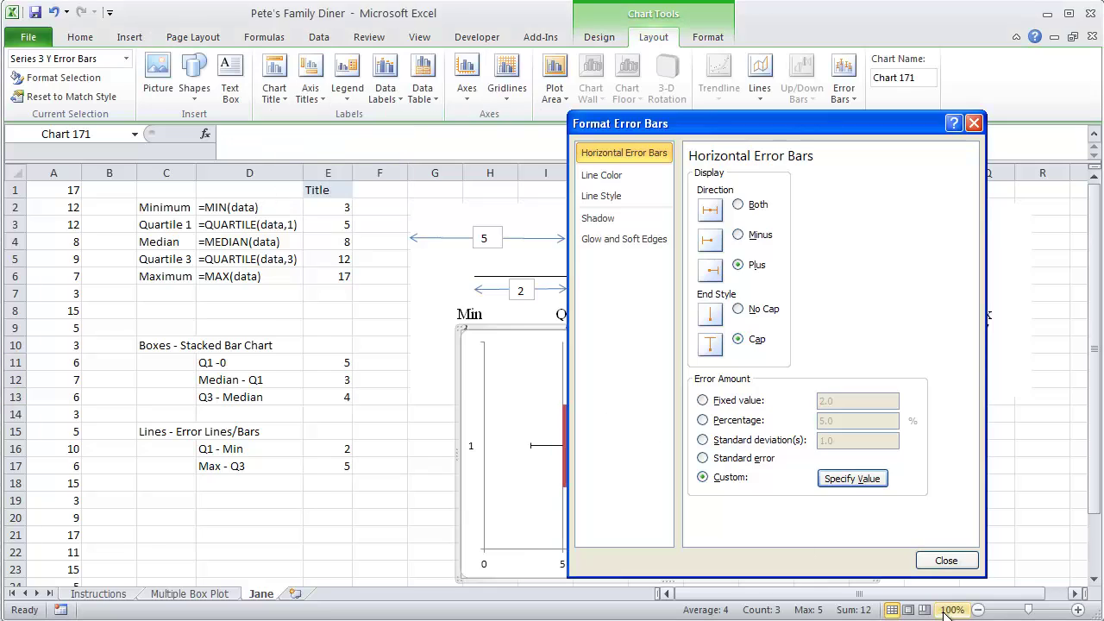
{"action": "left_click", "coordinate": [931, 559]}
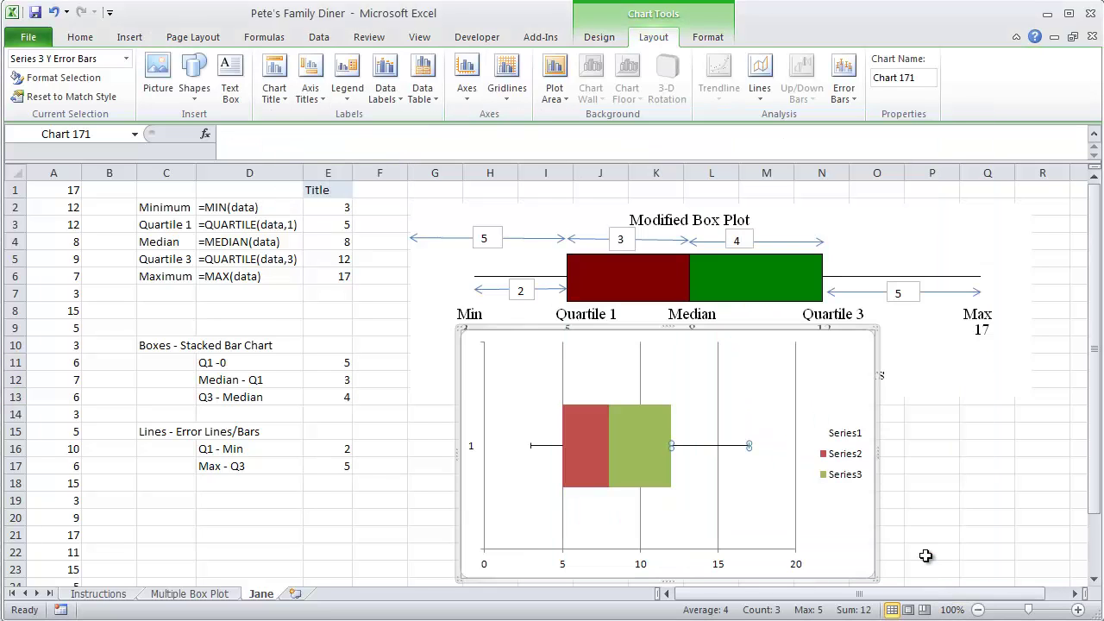
Check the chart's box edges and whisker ends against the quartiles, median, minimum and maximum in E2:E6.
{"action": "mouse_move", "coordinate": [612, 505]}
{"action": "left_click", "coordinate": [335, 225]}
{"action": "left_click_drag", "start_coordinate": [334, 224], "coordinate": [334, 259]}
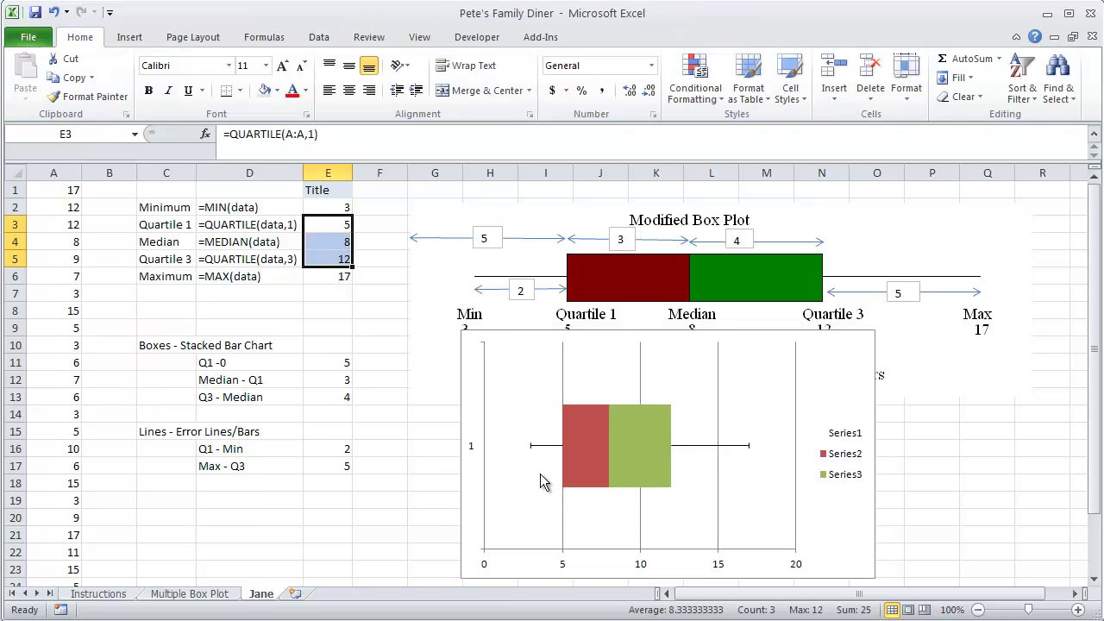
{"action": "left_click", "coordinate": [311, 207]}
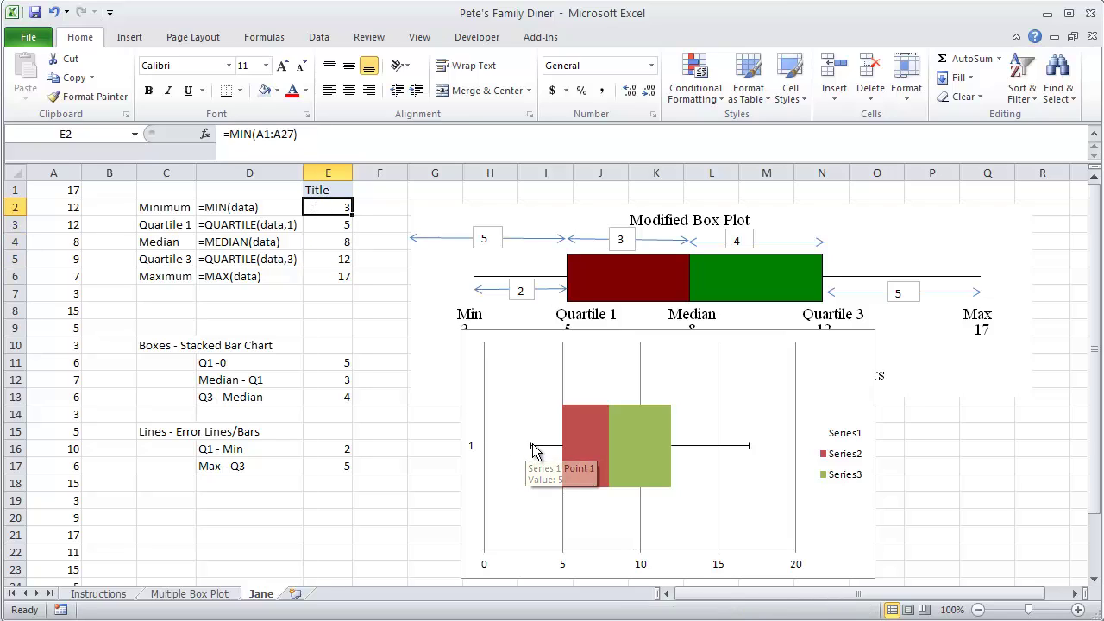
{"action": "key", "text": "Down"}
{"action": "key", "text": "Down"}
{"action": "key", "text": "Down"}
{"action": "key", "text": "Down"}
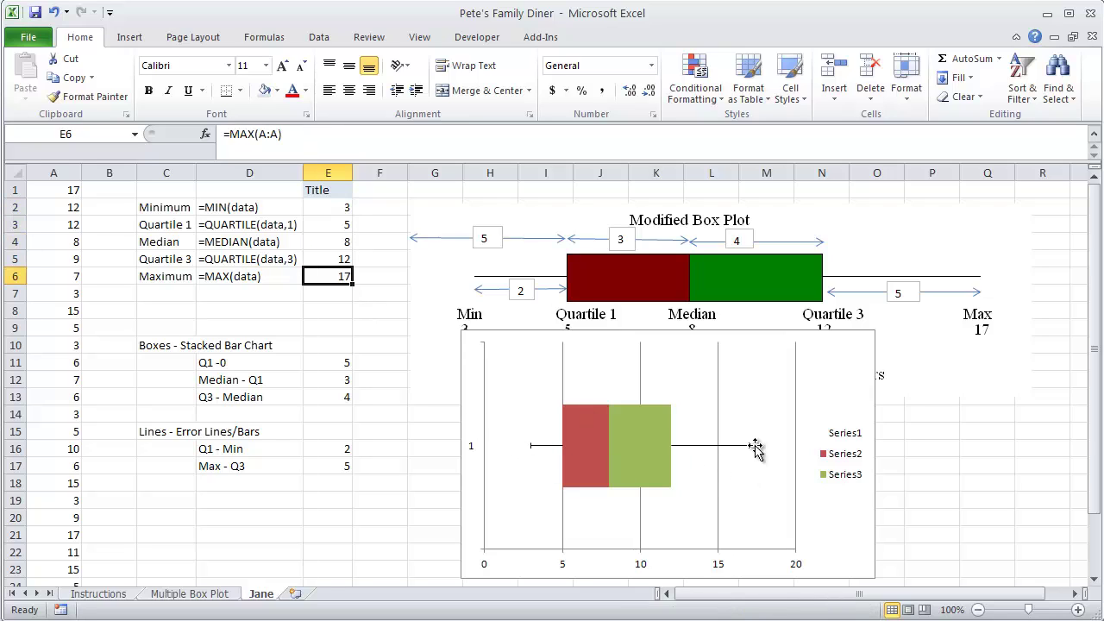
{"action": "left_click", "coordinate": [922, 471]}
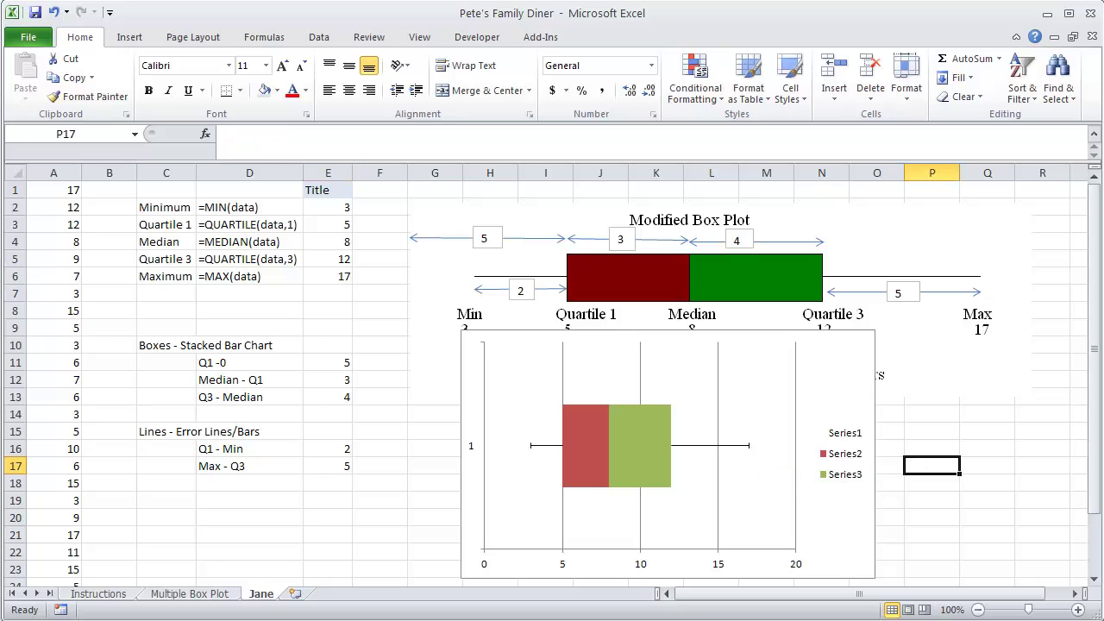